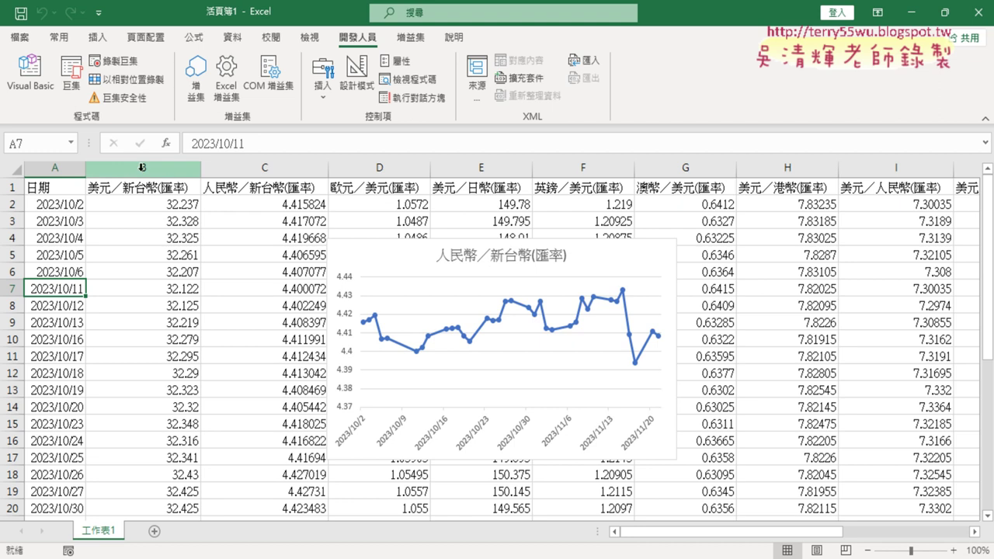
# Select the exchange-rate columns B and F to K, then the lower chart beside the data.
pyautogui.click(130, 165)
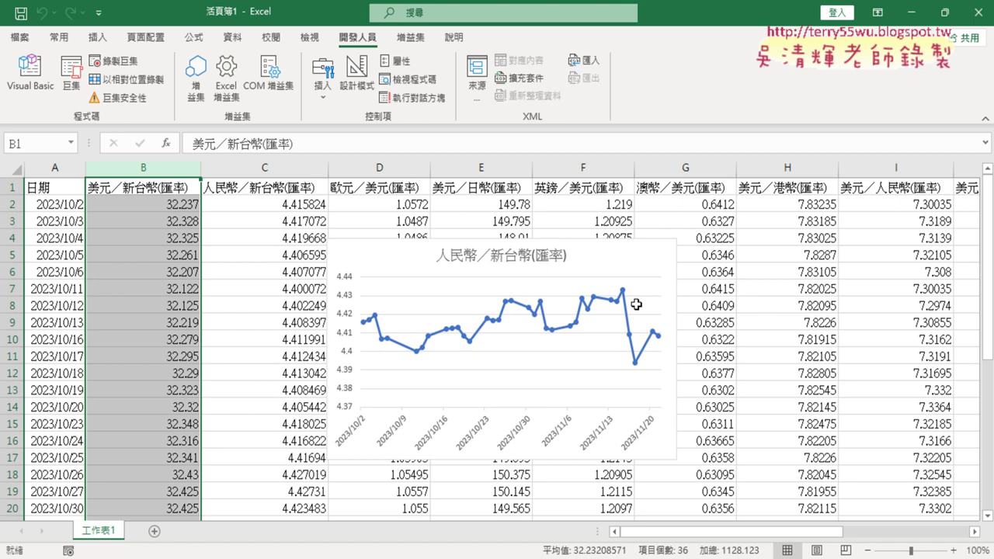
pyautogui.moveTo(765, 534); pyautogui.dragTo(821, 539)
pyautogui.click(818, 171)
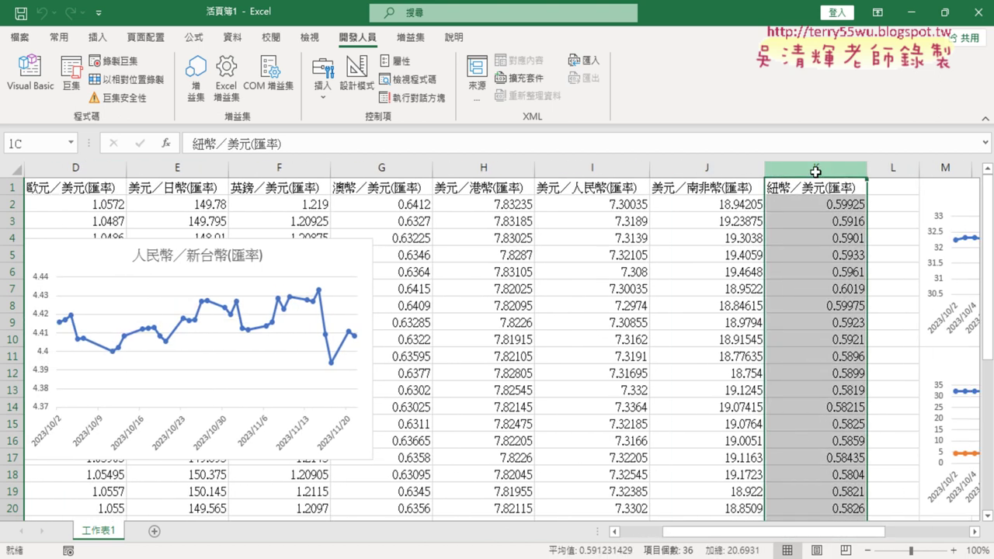
pyautogui.moveTo(818, 171); pyautogui.dragTo(322, 163)
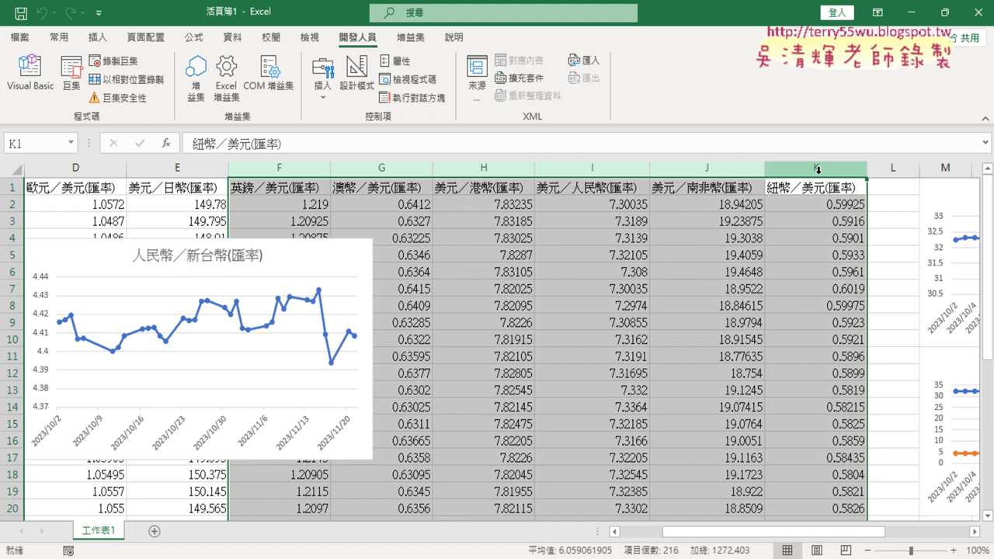
pyautogui.moveTo(851, 535); pyautogui.dragTo(936, 535)
pyautogui.click(673, 369)
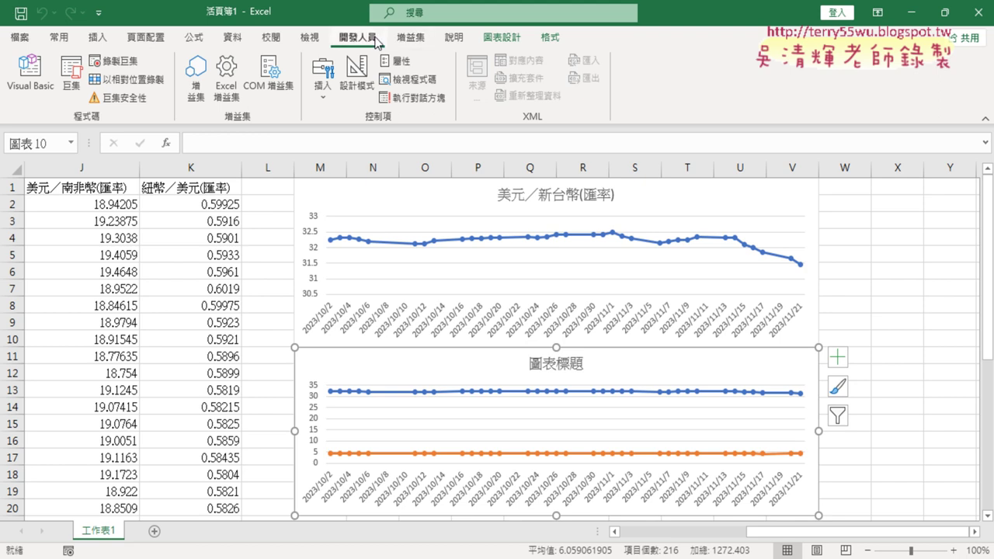
# Bring up the 人民幣折線圖 macro code and look over its M11 chart anchor.
pyautogui.click(31, 74)
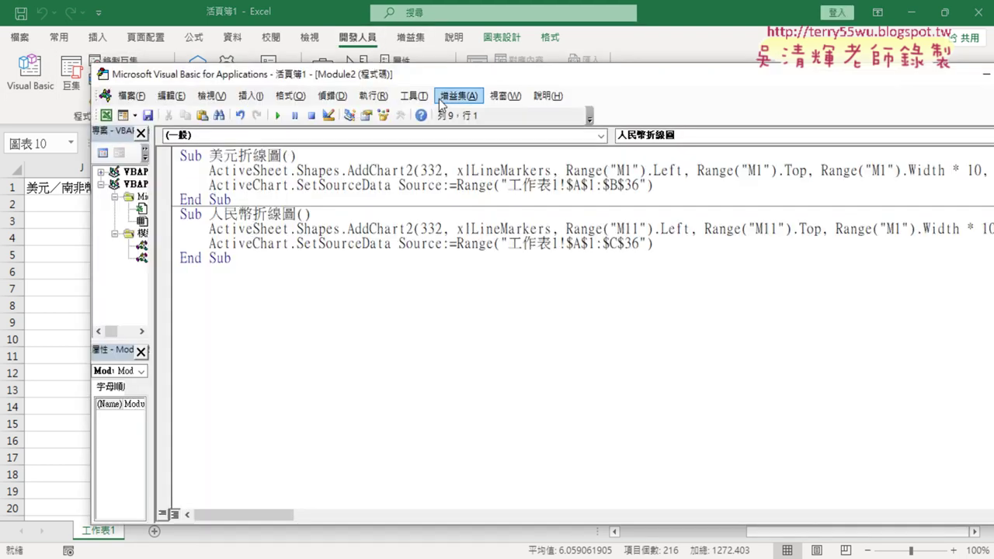
pyautogui.moveTo(466, 73); pyautogui.dragTo(266, 73)
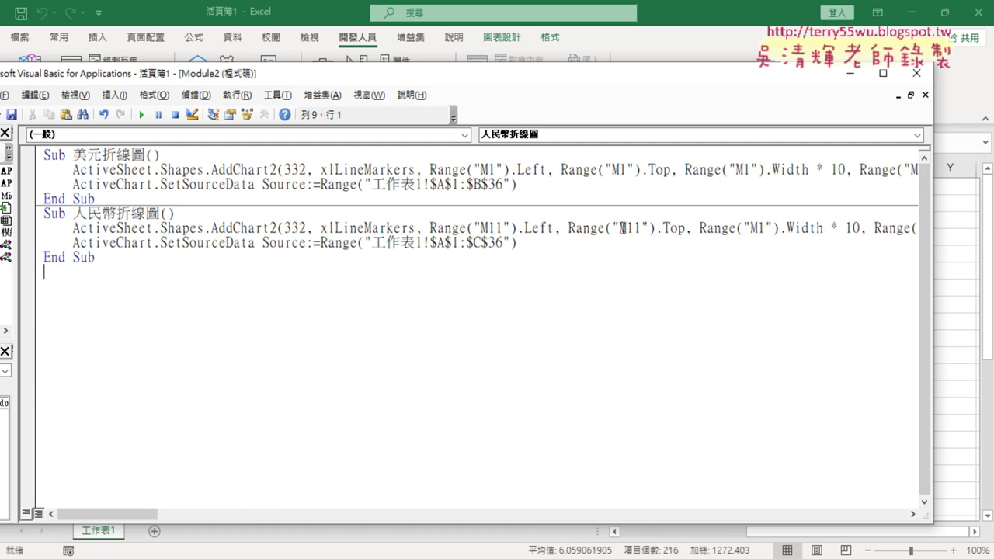
pyautogui.moveTo(619, 228); pyautogui.dragTo(642, 226)
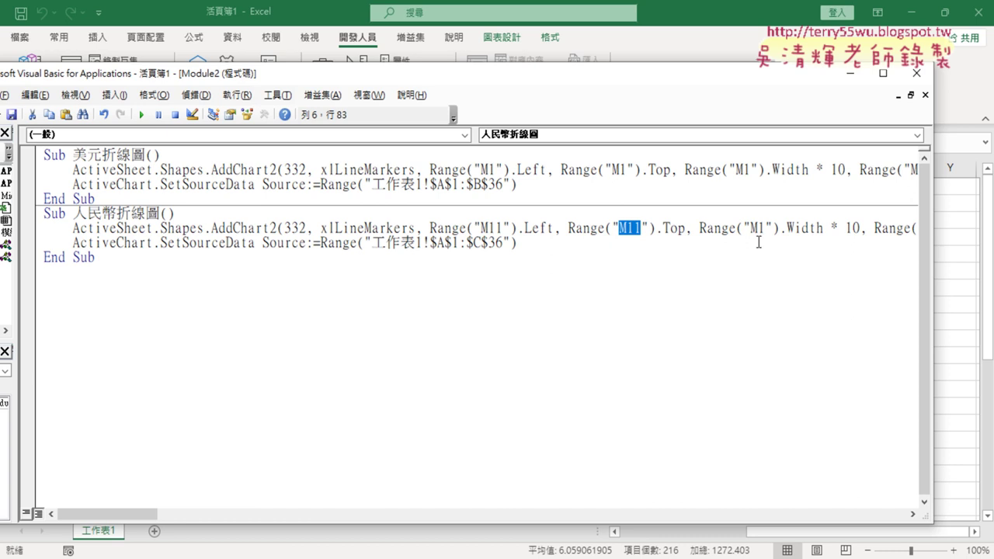
pyautogui.click(487, 229)
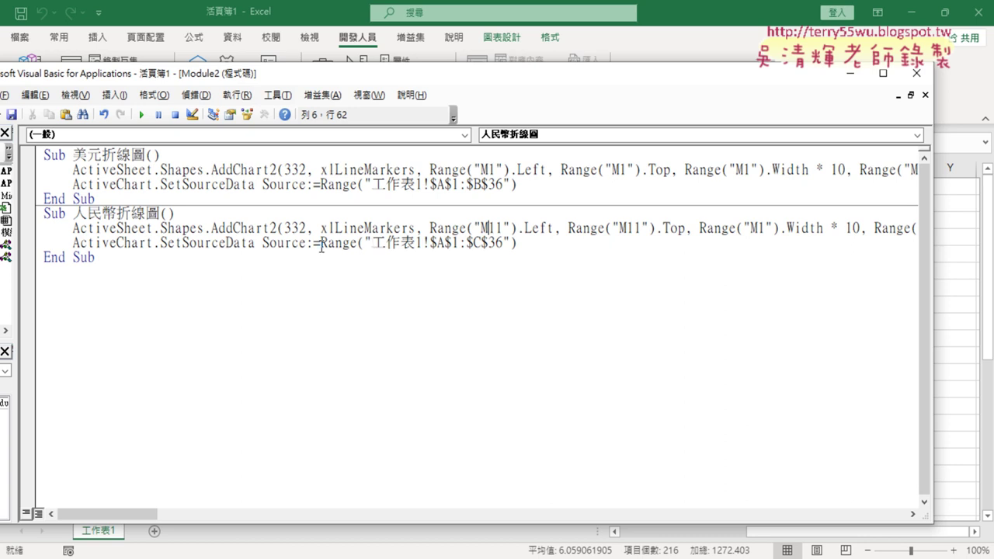
# Strip 工作表1!, the ! and every $ so the source reads Range("A1:C36").
pyautogui.moveTo(319, 243); pyautogui.dragTo(422, 245)
pyautogui.click(407, 245)
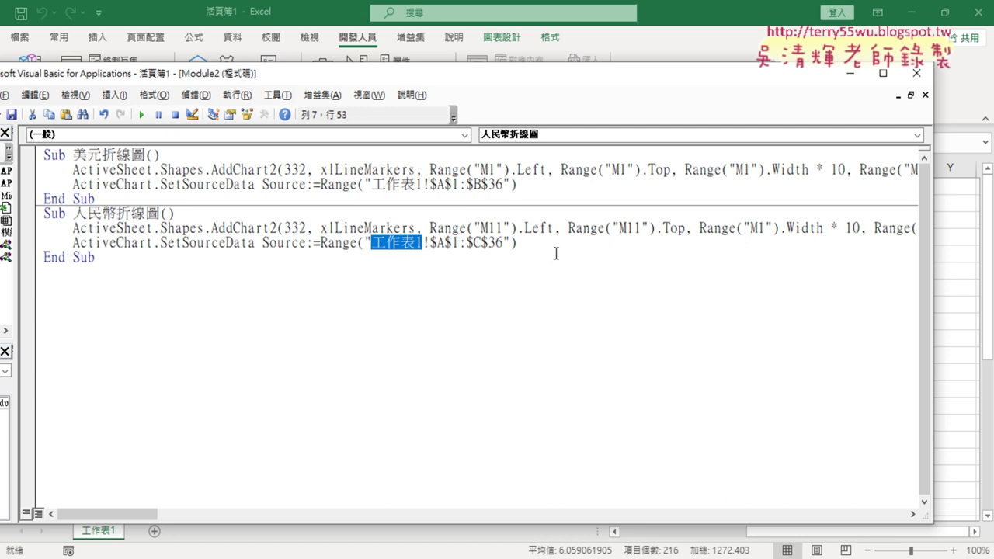
pyautogui.press('BackSpace')
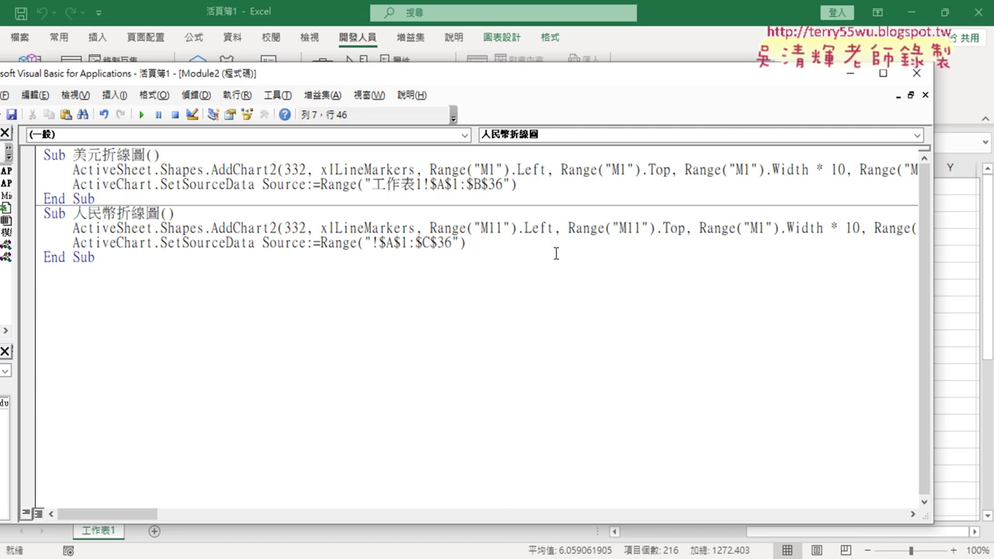
pyautogui.press('Delete')
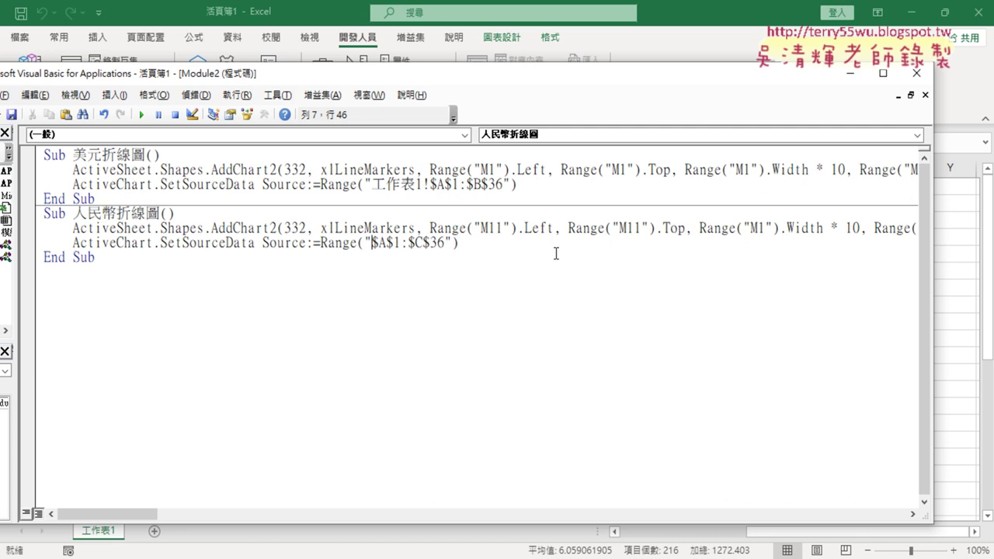
pyautogui.press('Delete')
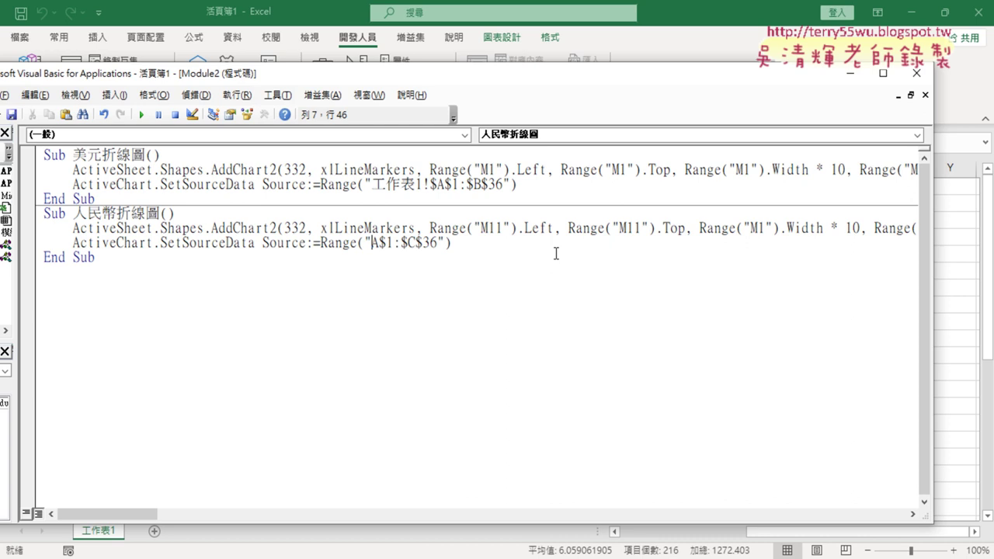
pyautogui.press('Right')
pyautogui.press('Delete')
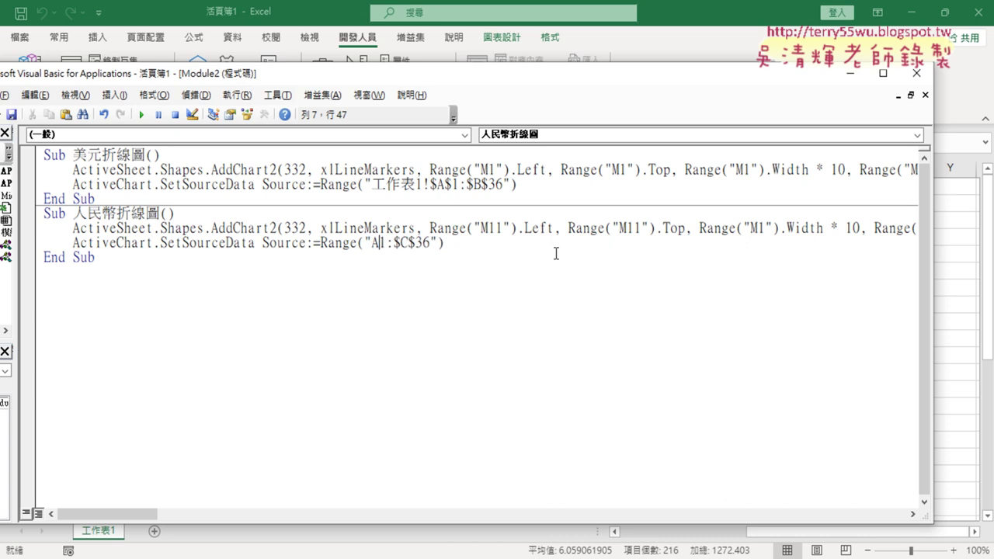
pyautogui.press('Right')
pyautogui.press('Right')
pyautogui.press('Delete')
pyautogui.press('Right')
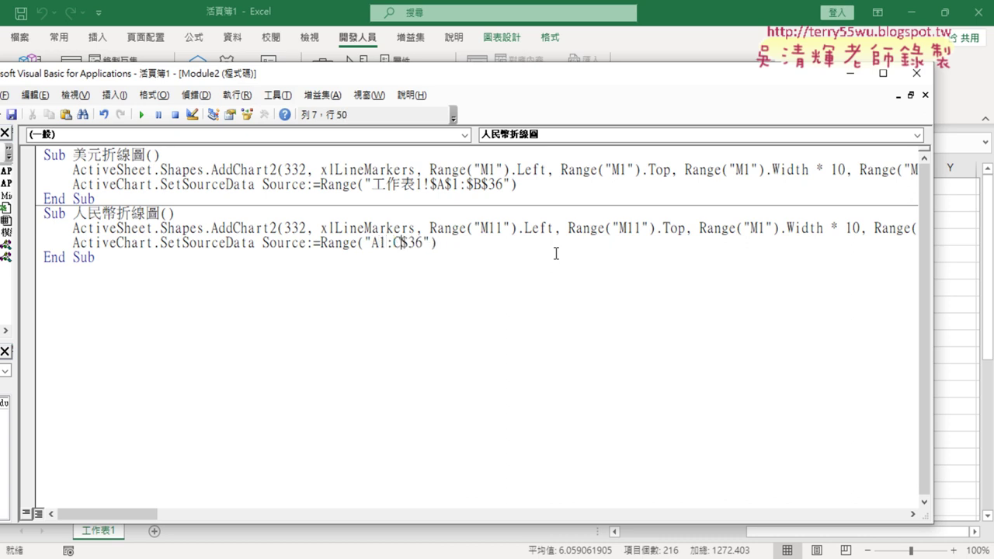
pyautogui.press('Delete')
pyautogui.moveTo(933, 299); pyautogui.dragTo(668, 299)
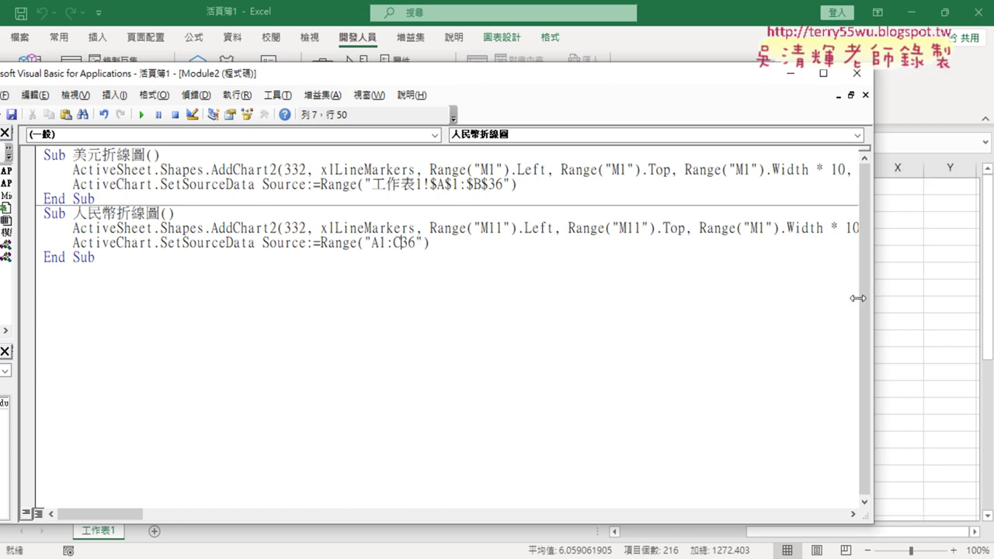
pyautogui.moveTo(395, 244); pyautogui.dragTo(386, 244)
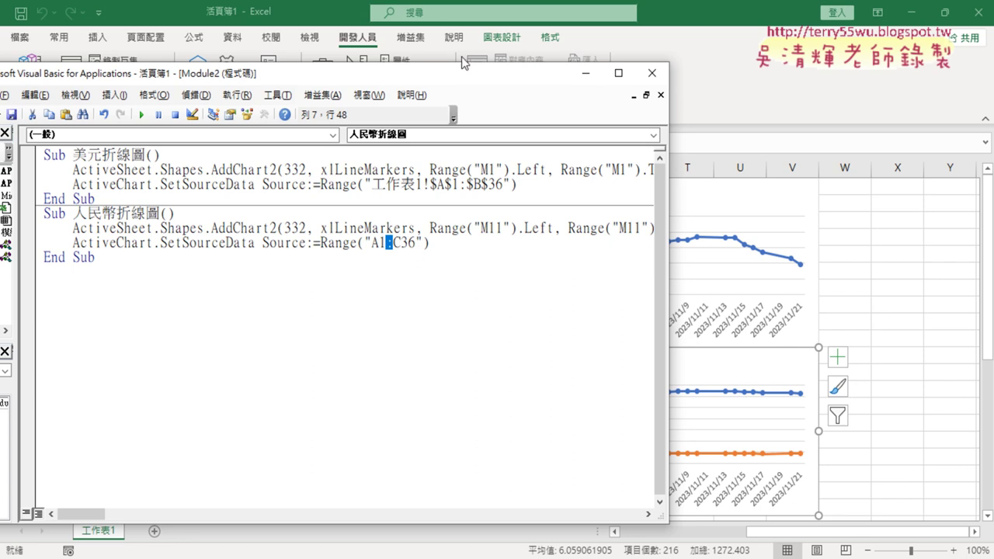
pyautogui.moveTo(460, 76)
pyautogui.mouseDown()
pyautogui.moveTo(754, 68)
pyautogui.moveTo(769, 82)
pyautogui.mouseUp()
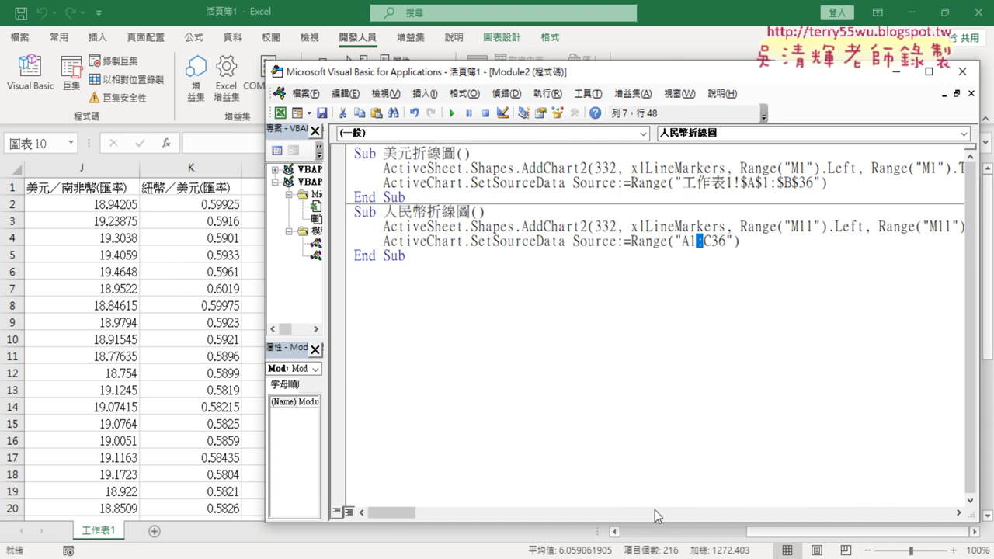
pyautogui.moveTo(634, 62)
pyautogui.mouseDown()
pyautogui.moveTo(634, 89)
pyautogui.moveTo(560, 54)
pyautogui.mouseUp()
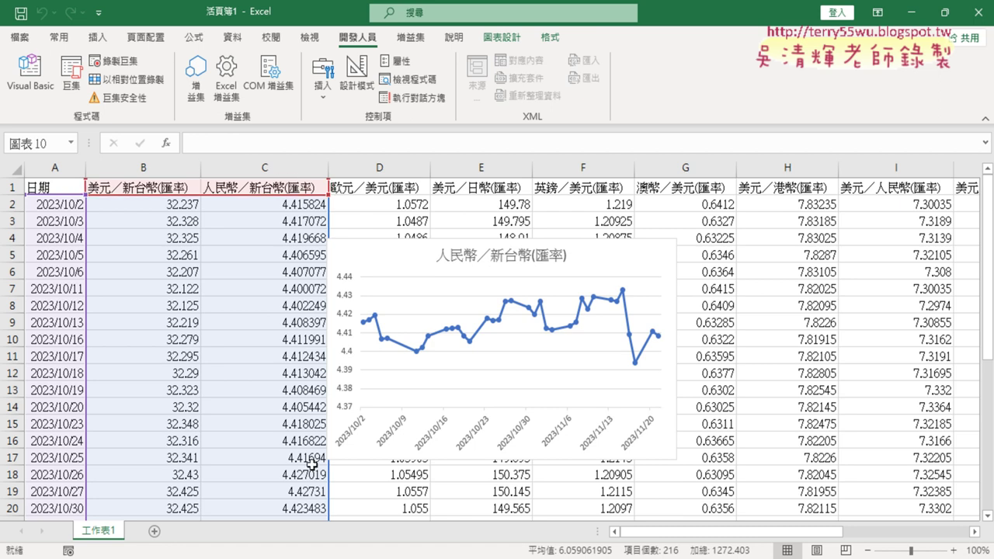
# Change C36 to A36 so the range starts as A1:A36, followed by a comma.
pyautogui.click(30, 73)
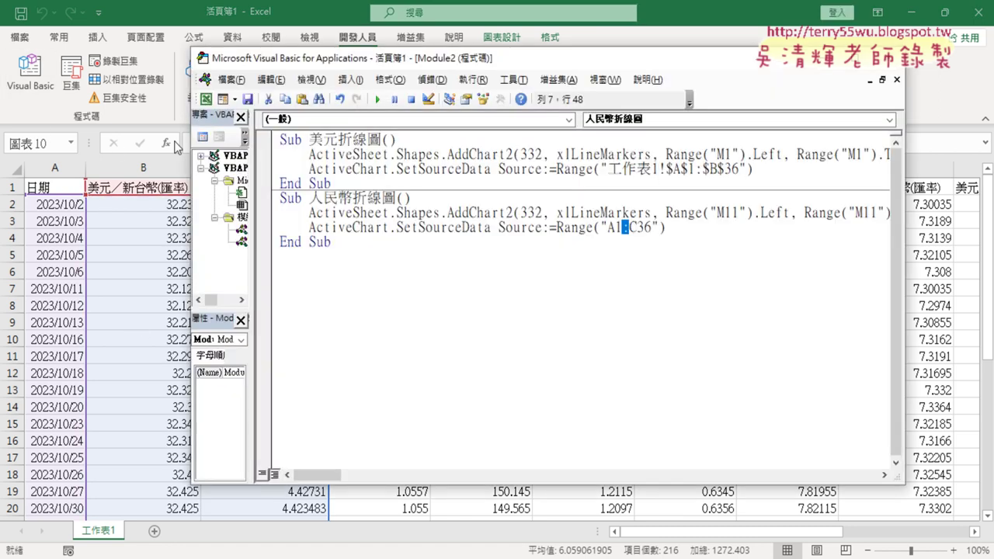
pyautogui.click(631, 227)
pyautogui.press('Delete')
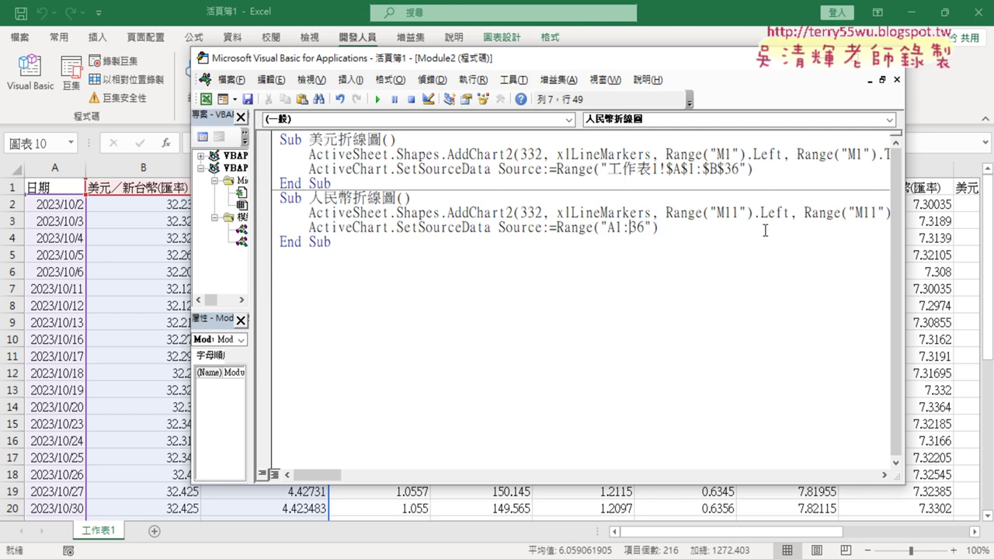
pyautogui.write('A')
pyautogui.press('Right')
pyautogui.press('Right')
pyautogui.press('Left')
pyautogui.write(',')
# Add C1:C36 after the comma so the range reads A1:A36,C1:C36.
pyautogui.moveTo(607, 227); pyautogui.dragTo(658, 228)
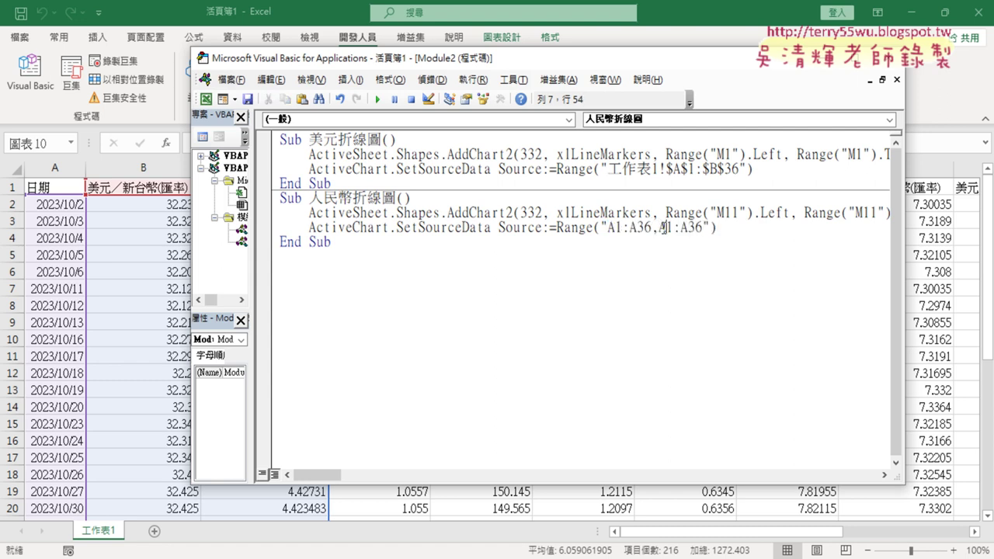
pyautogui.write('C')
pyautogui.moveTo(688, 228); pyautogui.dragTo(681, 228)
pyautogui.write('C')
pyautogui.click(753, 297)
pyautogui.moveTo(607, 227); pyautogui.dragTo(703, 227)
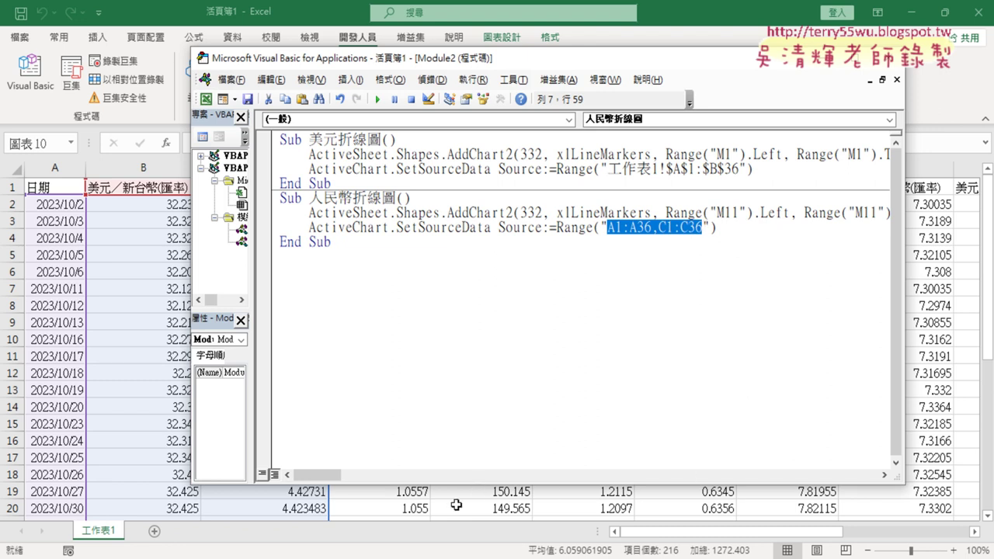
# Run the 人民幣折線圖 macro to add the 人民幣/新台幣 marker line chart.
pyautogui.click(466, 214)
pyautogui.click(378, 100)
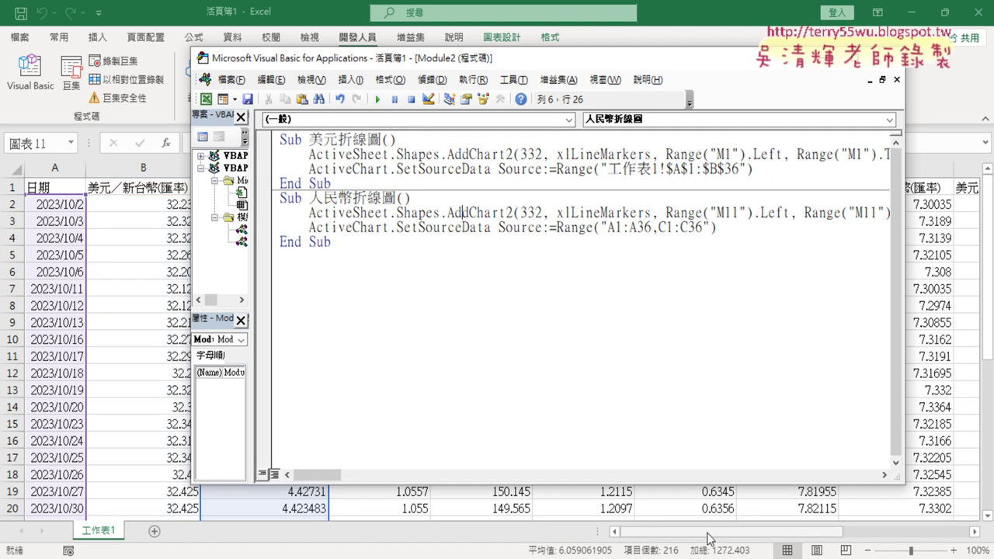
pyautogui.moveTo(707, 533); pyautogui.dragTo(834, 537)
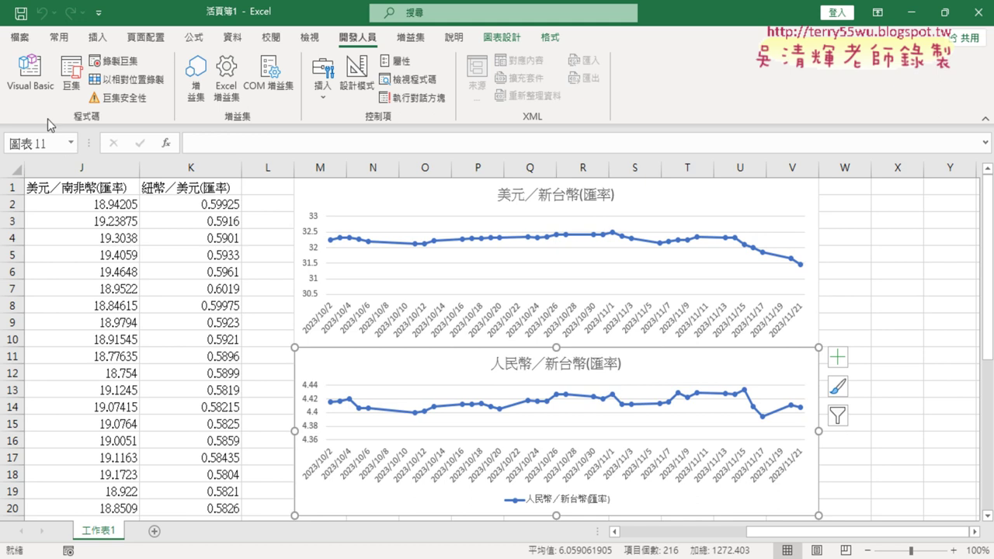
# Show Module2's code and select the 人民幣 macro's source range A1:A36,C1:C36.
pyautogui.click(29, 73)
pyautogui.moveTo(600, 227); pyautogui.dragTo(710, 227)
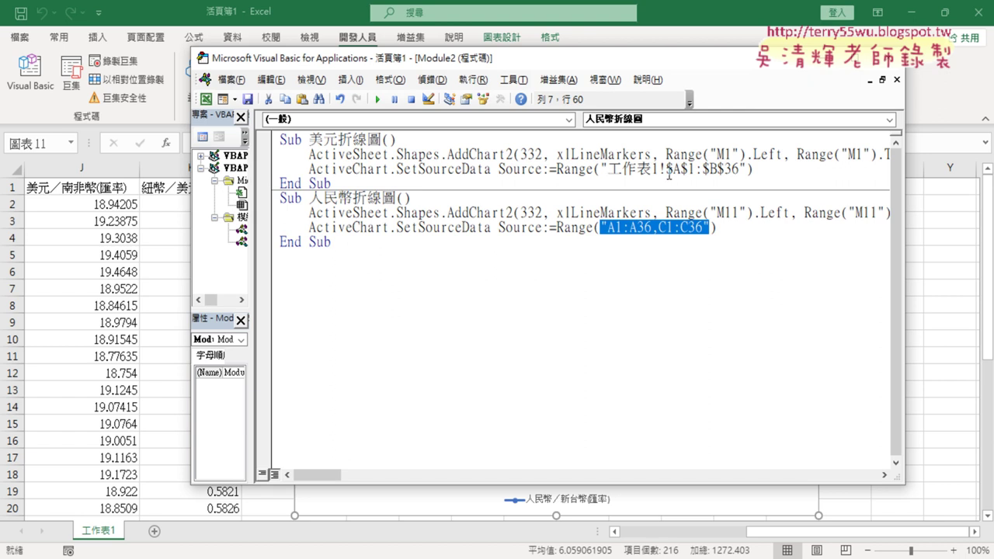
pyautogui.click(716, 227)
pyautogui.moveTo(608, 227); pyautogui.dragTo(701, 228)
# Replace 美元折線圖's range 工作表1!$A$1:$B$36 with A1:A36,C1:C36 copied from the 人民幣 macro.
pyautogui.click(610, 169)
pyautogui.moveTo(610, 170); pyautogui.dragTo(739, 170)
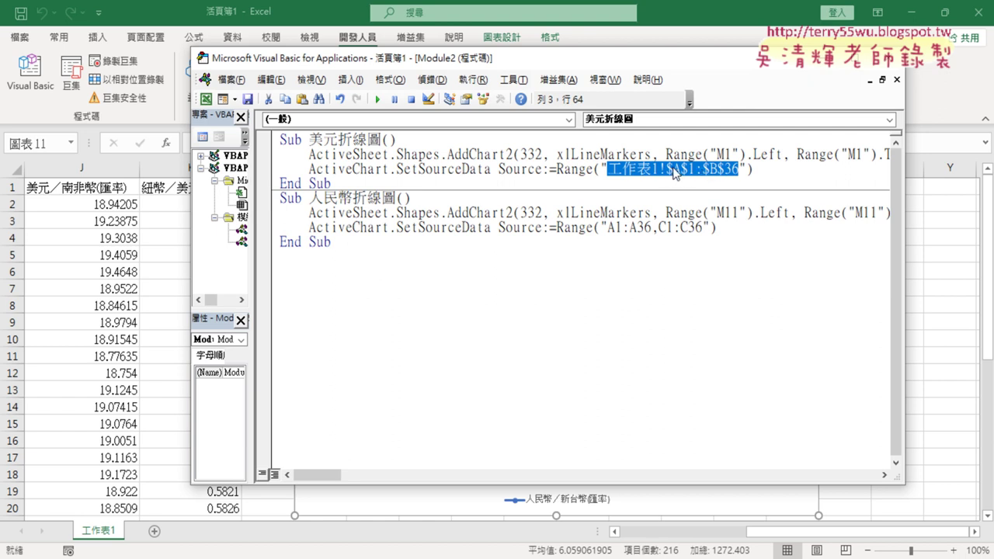
pyautogui.press('Delete')
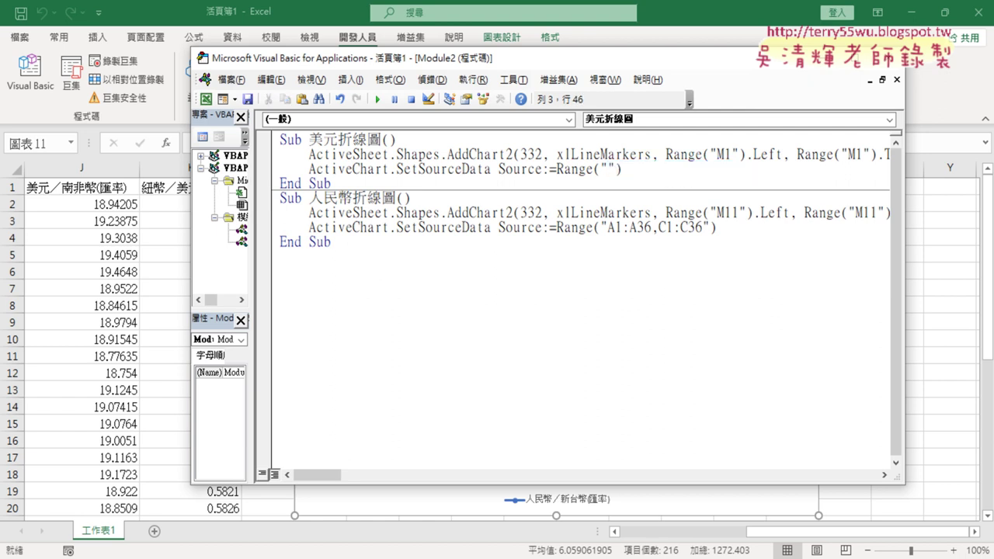
pyautogui.moveTo(607, 227); pyautogui.dragTo(703, 227)
pyautogui.rightClick(670, 225)
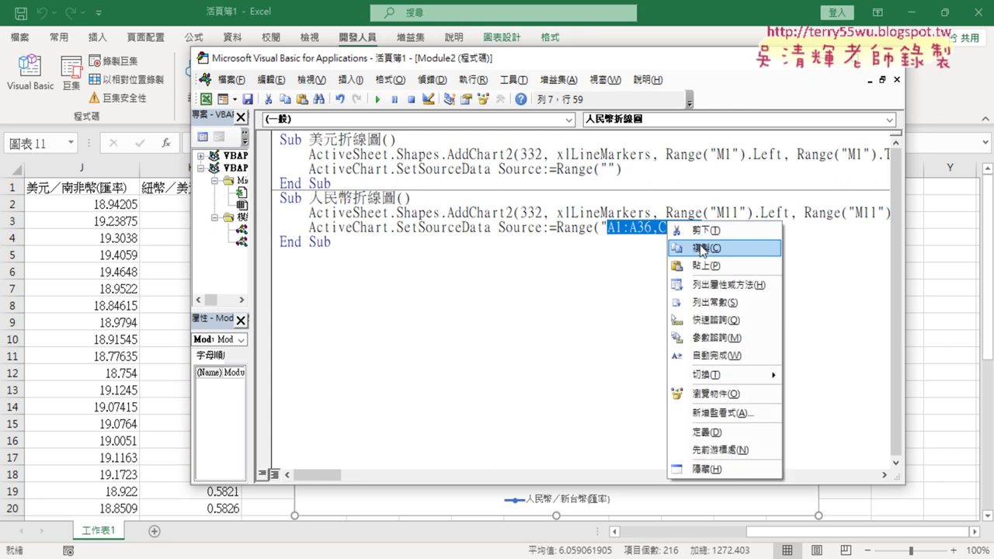
pyautogui.click(702, 249)
pyautogui.click(608, 169)
pyautogui.rightClick(607, 171)
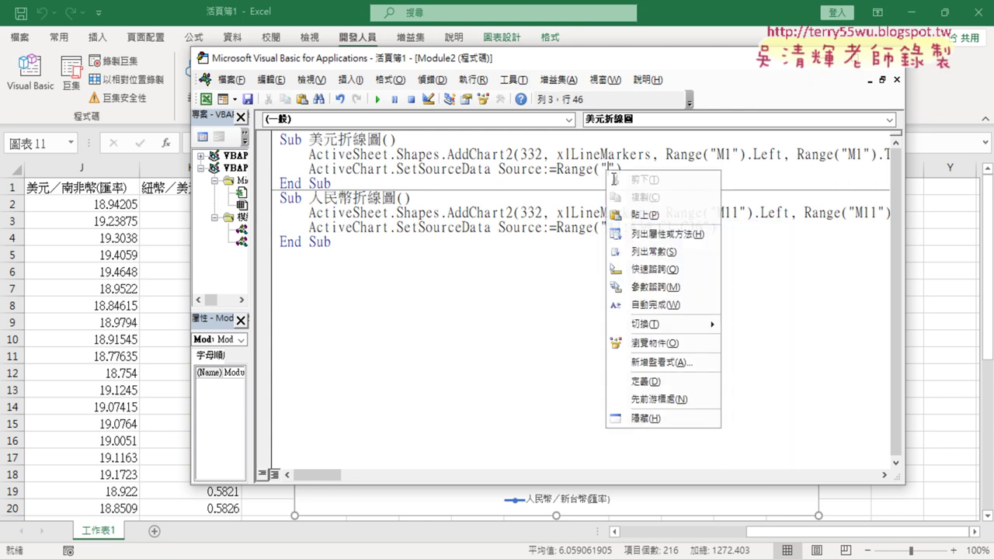
pyautogui.click(636, 219)
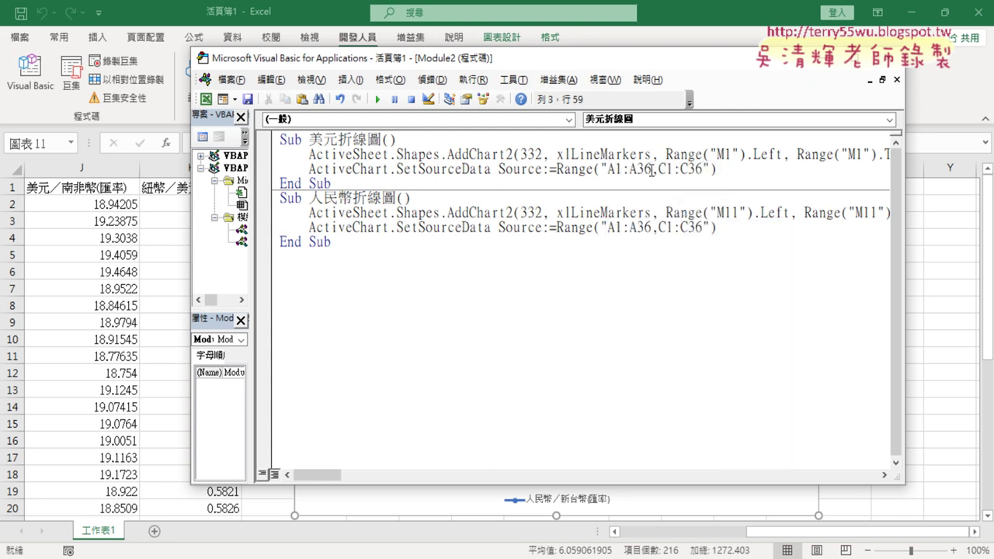
# Change both C's to B so the 美元 range reads A1:A36,B1:B36.
pyautogui.moveTo(651, 169); pyautogui.dragTo(606, 170)
pyautogui.click(665, 169)
pyautogui.hotkey('shift', 'Left')
pyautogui.write('B')
pyautogui.click(687, 169)
pyautogui.hotkey('shift', 'Left')
pyautogui.write('B')
pyautogui.moveTo(651, 169)
pyautogui.mouseDown()
pyautogui.moveTo(615, 170)
pyautogui.moveTo(704, 169)
pyautogui.mouseUp()
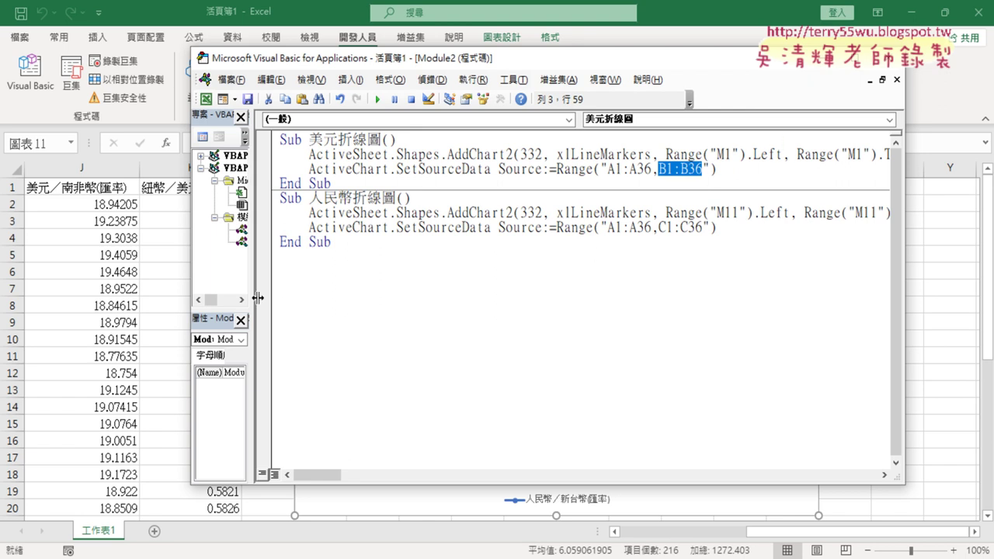
# Copy the entire 人民幣折線圖 Sub and set the caret on the empty line below it.
pyautogui.click(156, 218)
pyautogui.moveTo(768, 533); pyautogui.dragTo(615, 533)
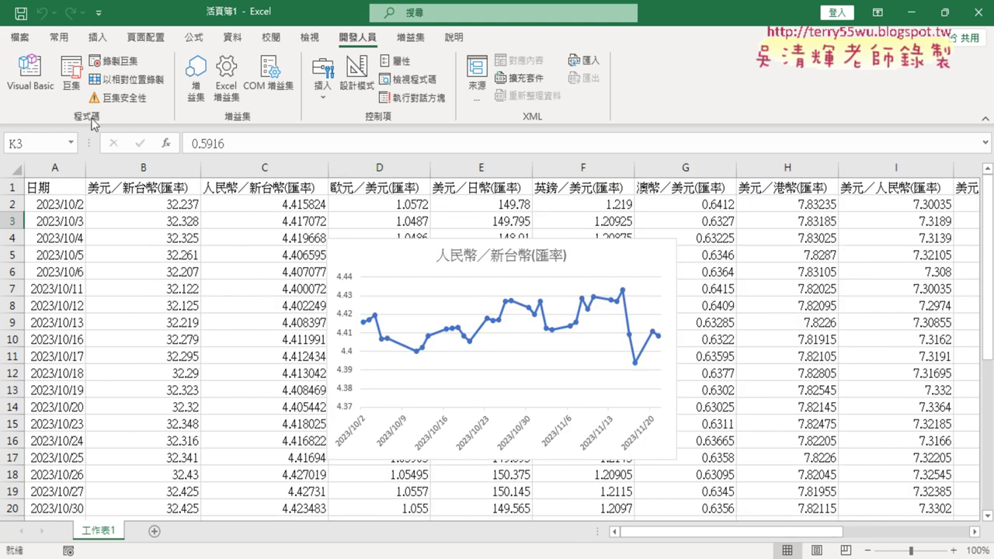
pyautogui.hotkey('alt', 'F11')
pyautogui.click(344, 241)
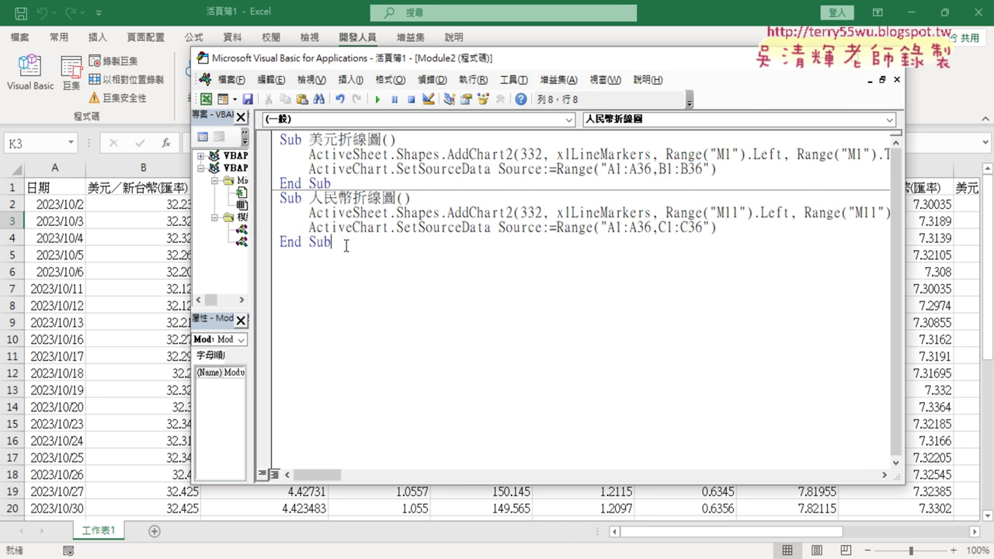
pyautogui.moveTo(344, 242); pyautogui.dragTo(282, 198)
pyautogui.rightClick(359, 212)
pyautogui.click(337, 259)
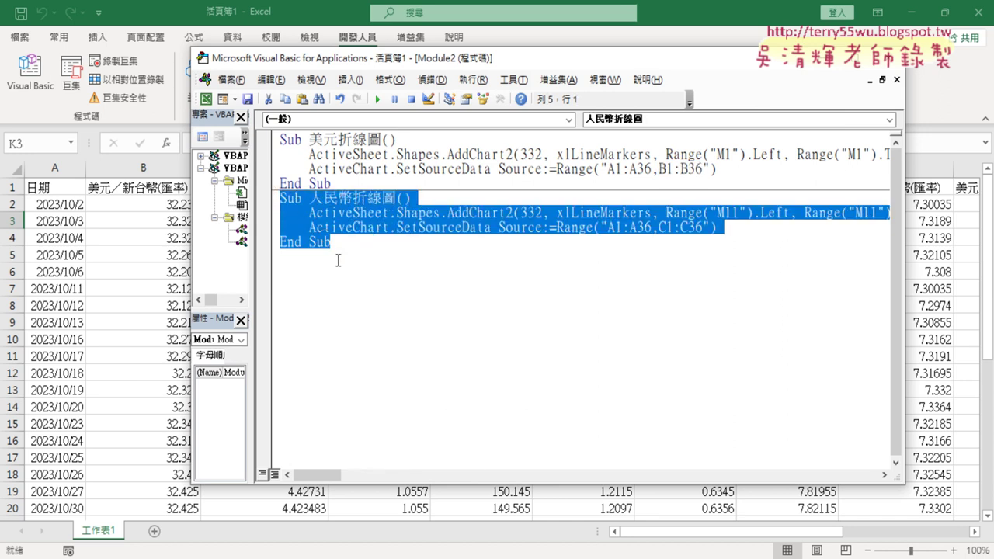
pyautogui.click(348, 272)
# Paste the copied Sub and rename it from 人民幣折線圖 to 歐元折線圖.
pyautogui.hotkey('ctrl', 'v')
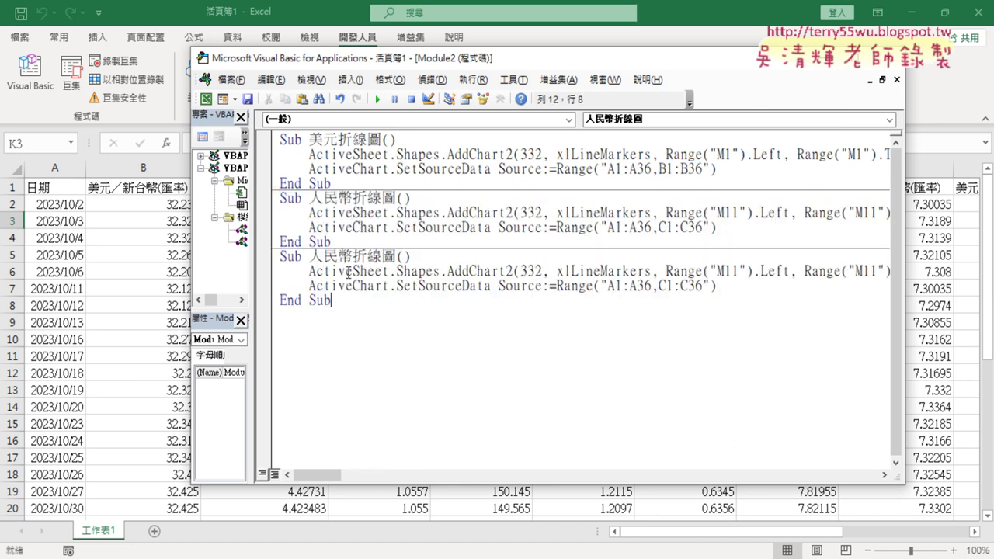
pyautogui.moveTo(309, 257); pyautogui.dragTo(353, 257)
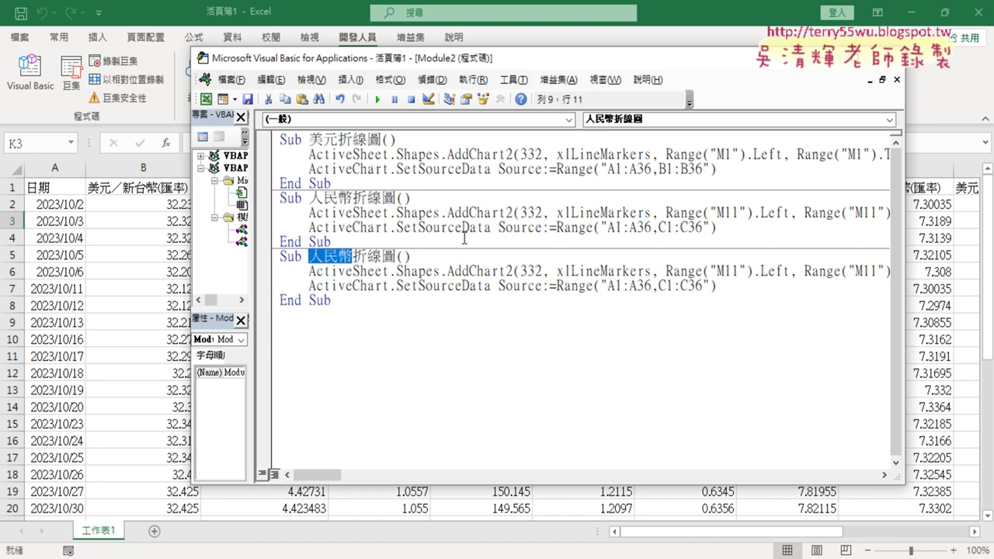
pyautogui.press('Delete')
pyautogui.press('Delete')
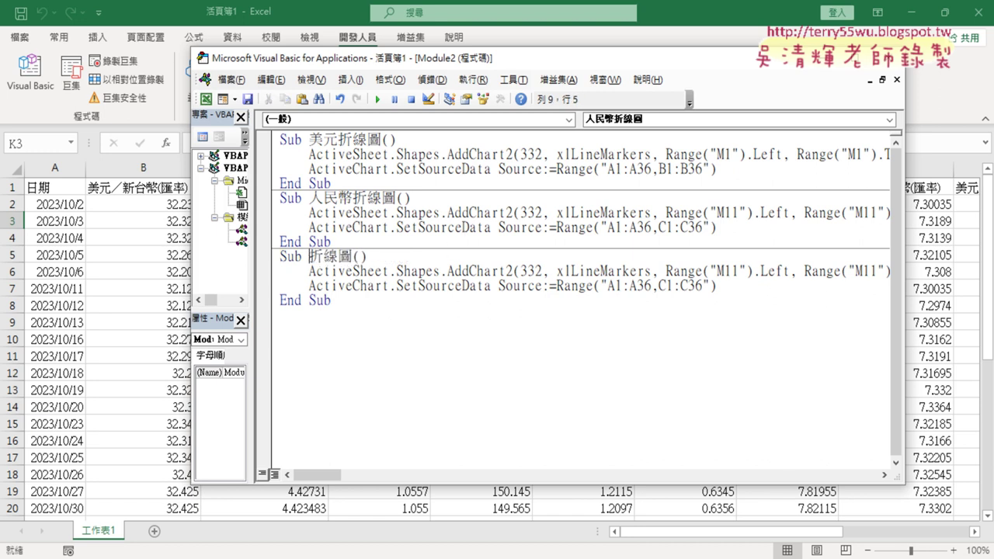
pyautogui.write('歐')
pyautogui.write('元折')
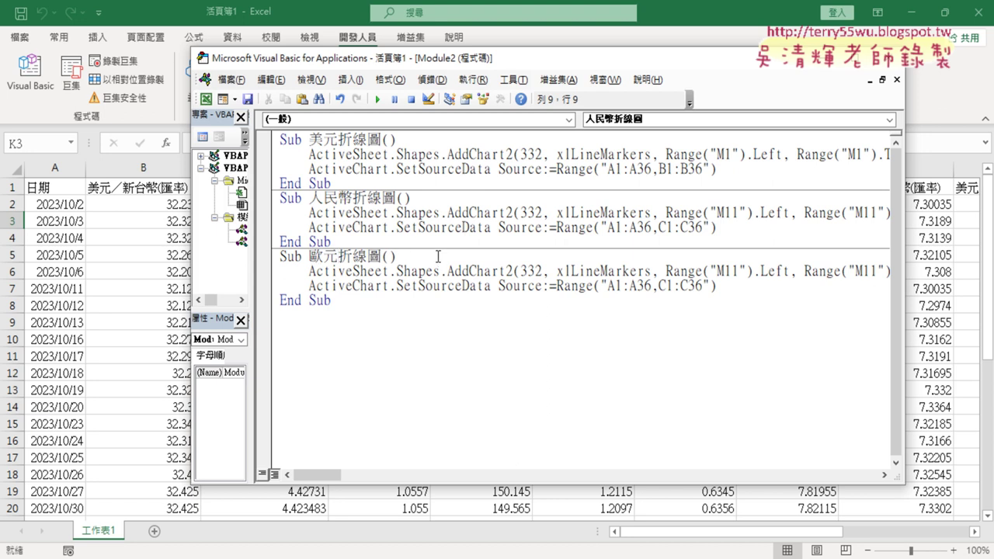
# Check the charts on the worksheet, then return to the macro code.
pyautogui.moveTo(528, 59); pyautogui.dragTo(351, 61)
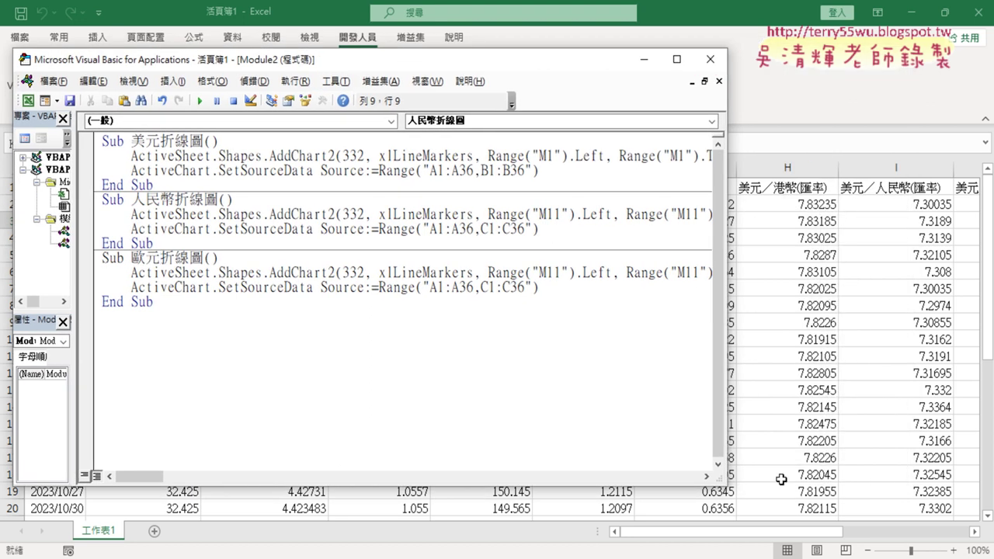
pyautogui.moveTo(812, 534); pyautogui.dragTo(893, 535)
pyautogui.scroll(-2, 739, 377)
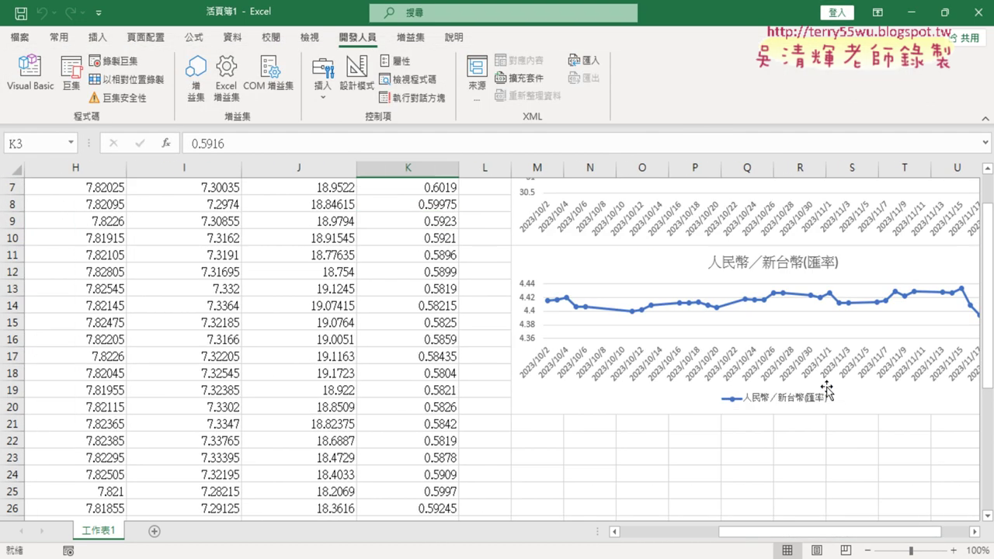
pyautogui.scroll(-2, 739, 376)
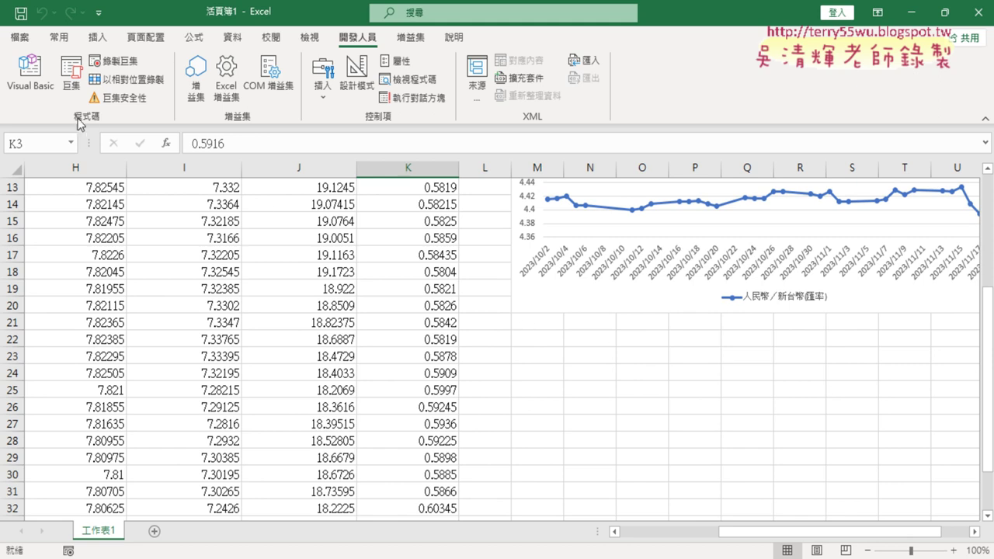
pyautogui.click(32, 76)
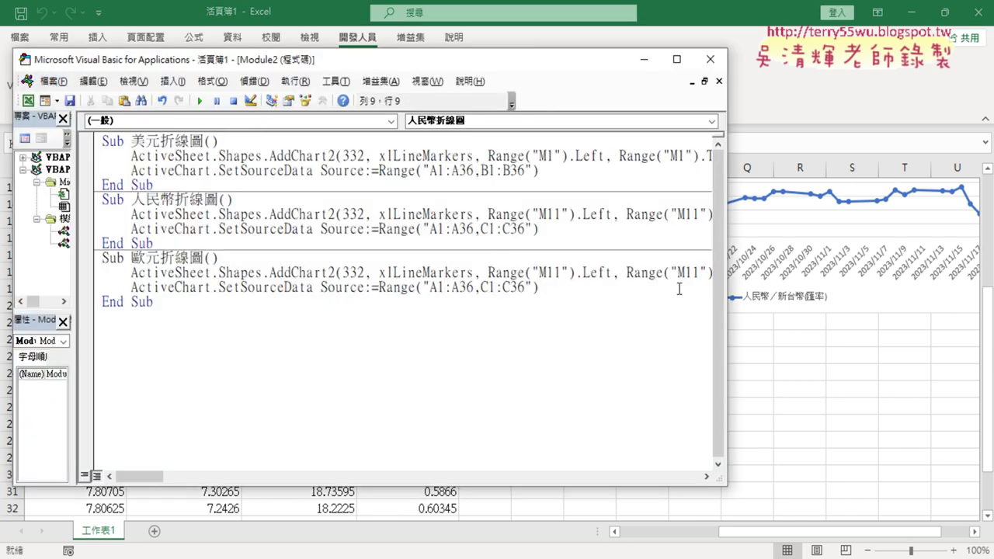
# Move the 歐元折線圖 chart anchor from M11 to M21, matching anchors M1, M11, M21.
pyautogui.moveTo(727, 307); pyautogui.dragTo(857, 307)
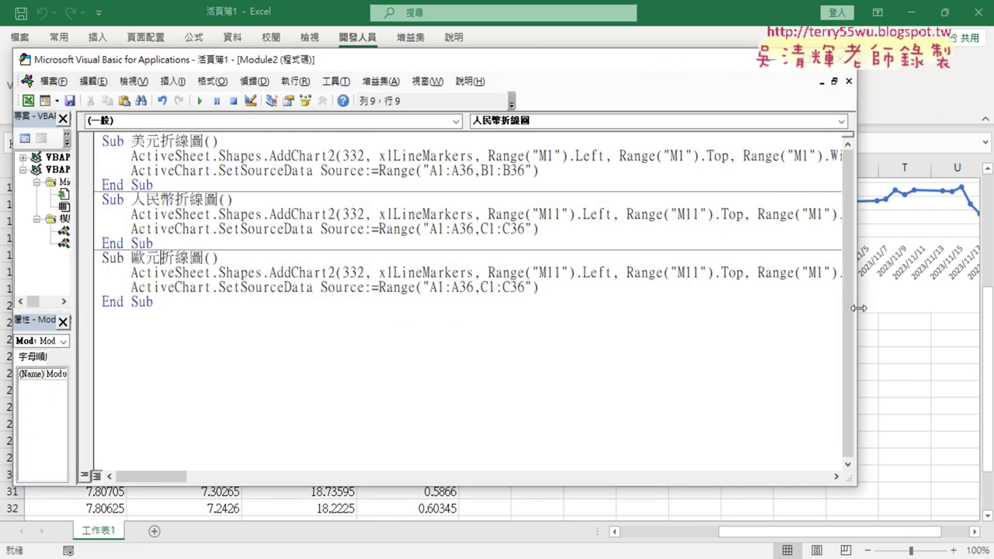
pyautogui.click(556, 272)
pyautogui.moveTo(556, 272); pyautogui.dragTo(546, 273)
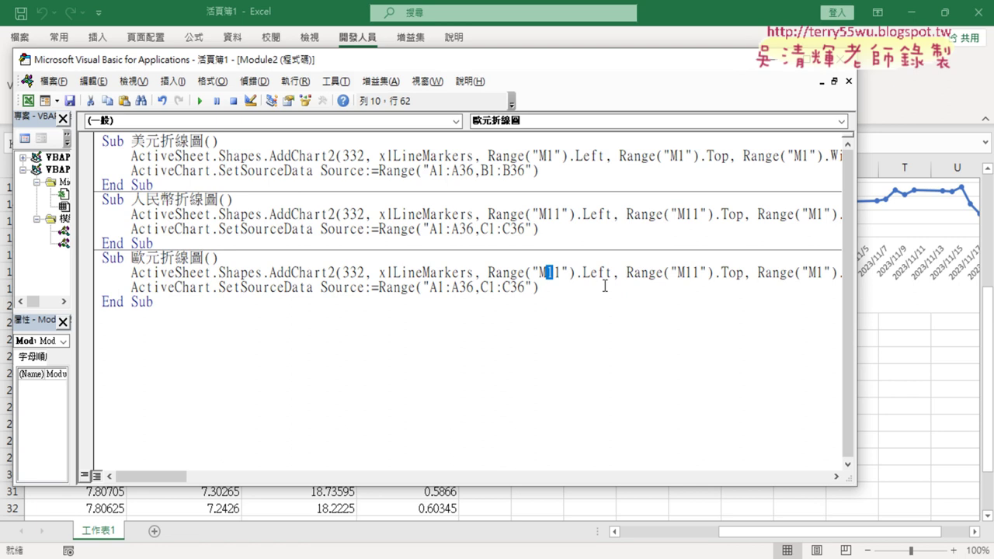
pyautogui.write('2')
pyautogui.moveTo(695, 272); pyautogui.dragTo(688, 272)
pyautogui.write('2')
pyautogui.click(554, 157)
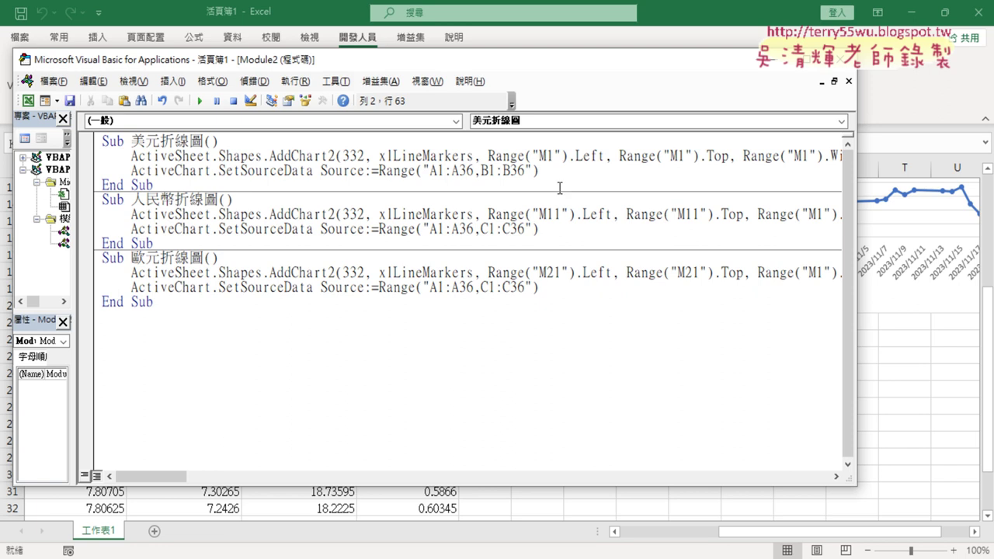
pyautogui.click(556, 214)
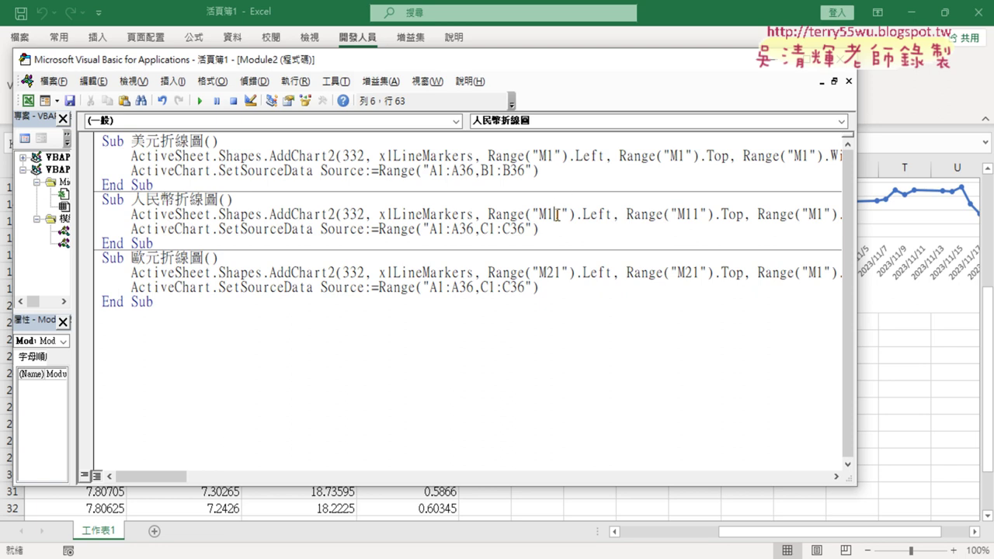
pyautogui.click(559, 274)
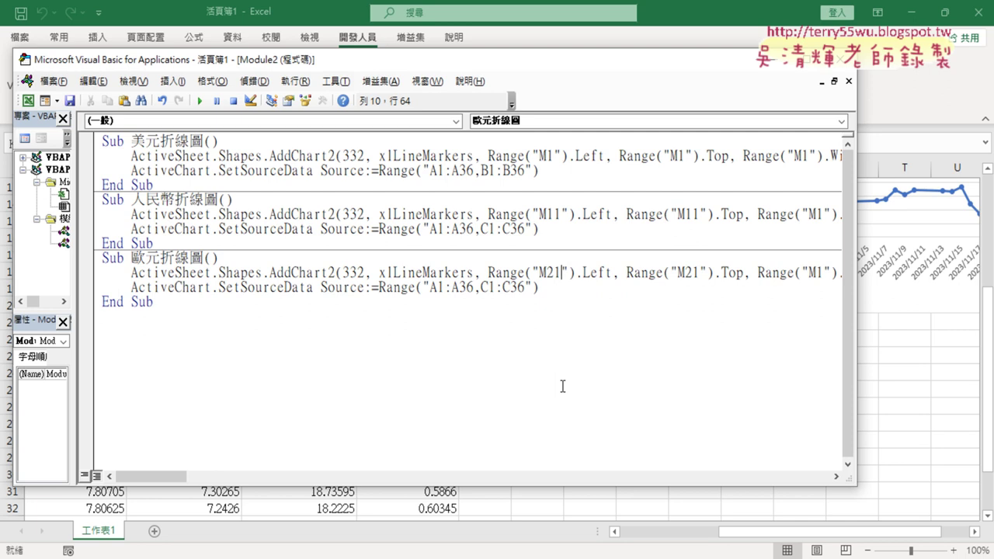
# Change the euro macro's C1 and C36 to D1 and D36.
pyautogui.click(490, 170)
pyautogui.click(491, 229)
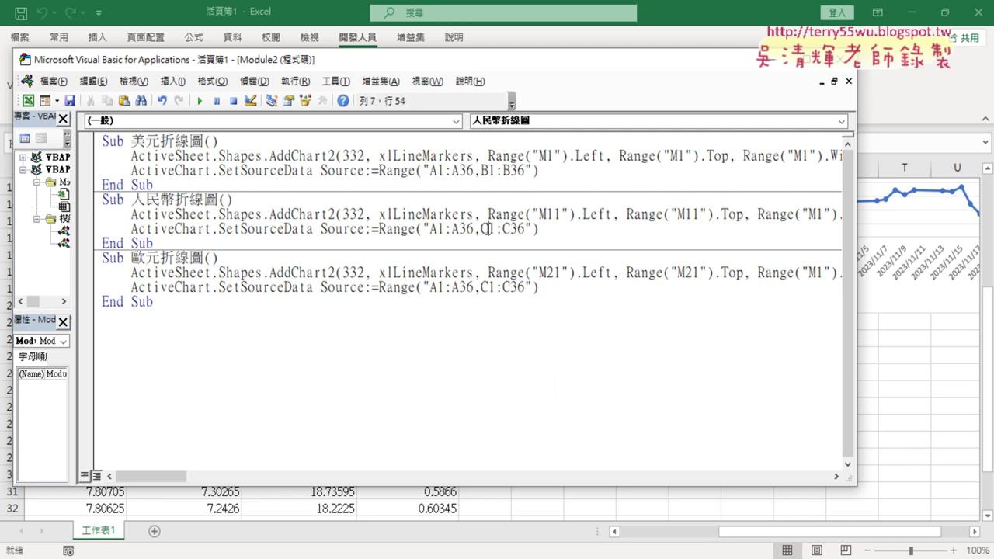
pyautogui.click(492, 287)
pyautogui.hotkey('shift', 'Left')
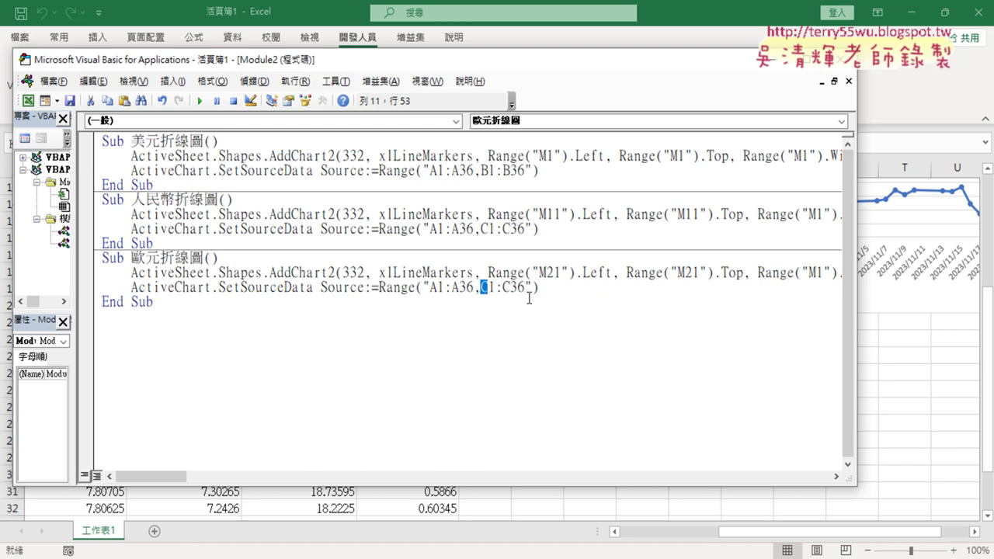
pyautogui.write('D')
pyautogui.click(510, 287)
pyautogui.hotkey('shift', 'Left')
pyautogui.write('D')
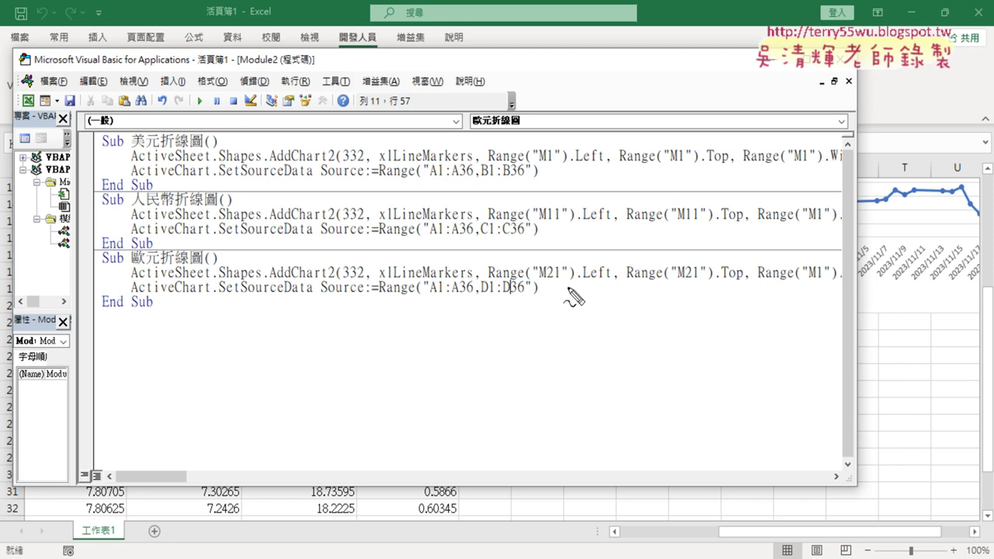
pyautogui.moveTo(552, 276); pyautogui.dragTo(561, 277)
pyautogui.moveTo(685, 277); pyautogui.dragTo(701, 277)
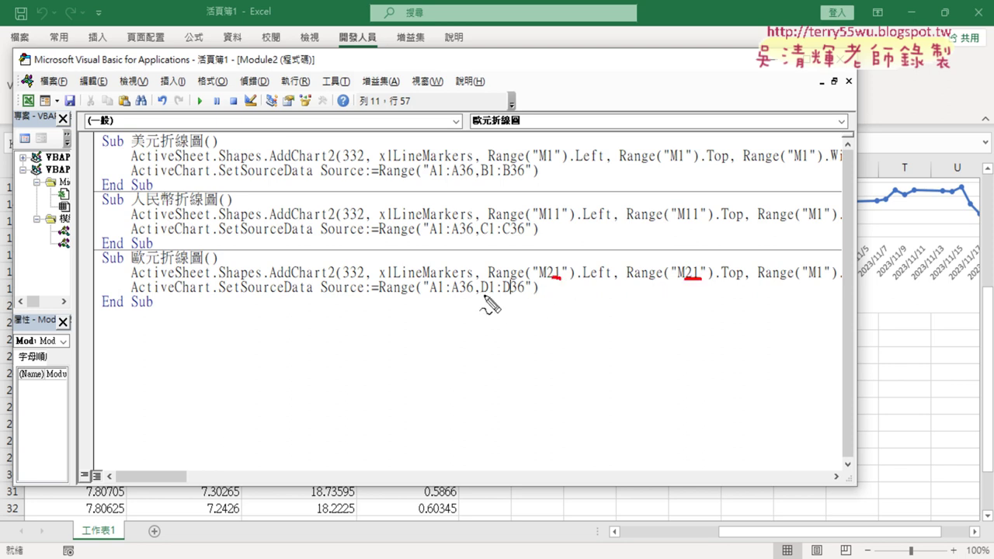
pyautogui.moveTo(480, 295); pyautogui.dragTo(514, 293)
pyautogui.moveTo(479, 176); pyautogui.dragTo(488, 177)
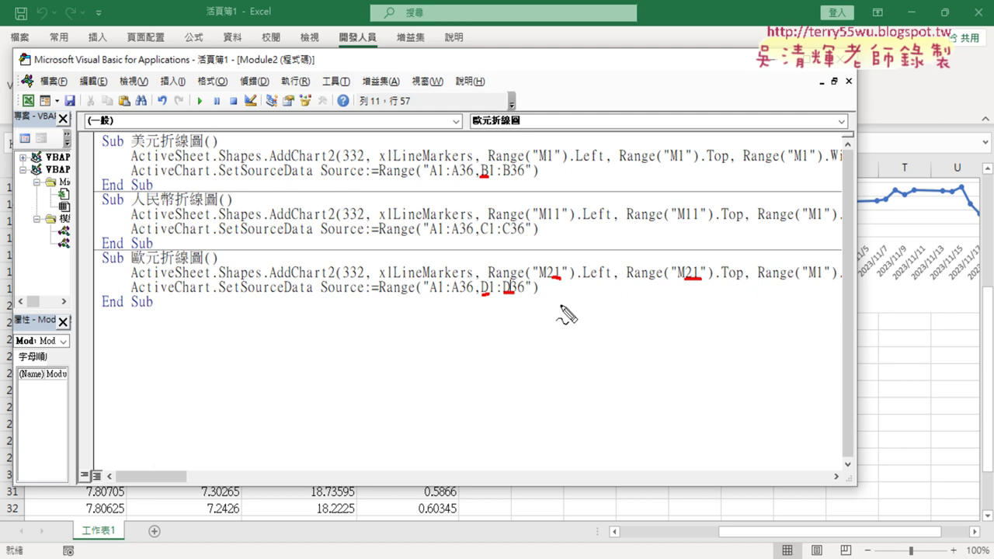
pyautogui.moveTo(481, 236); pyautogui.dragTo(488, 237)
# Run 歐元折線圖 to place the 歐元/美元(匯率) line chart below the 人民幣 chart.
pyautogui.press('Escape')
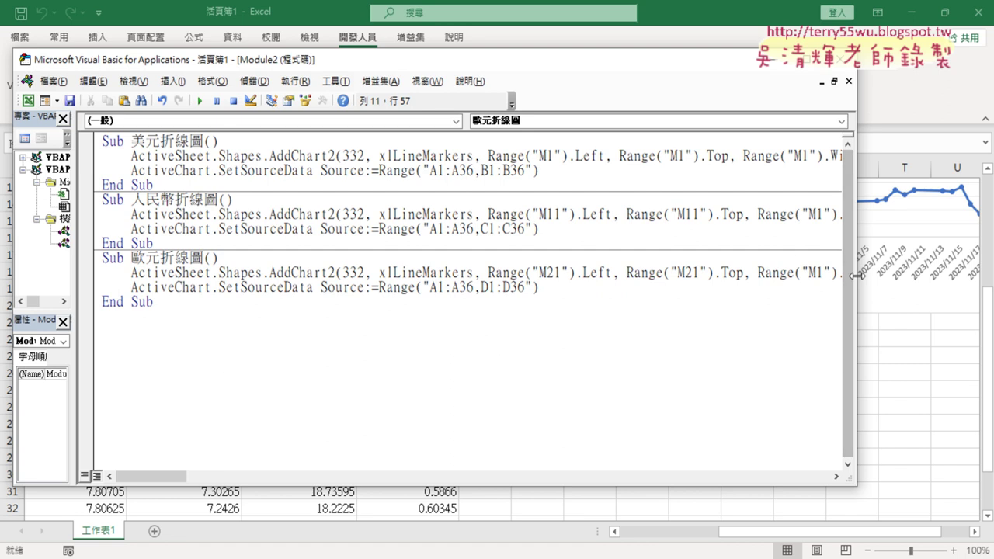
pyautogui.moveTo(858, 287); pyautogui.dragTo(452, 293)
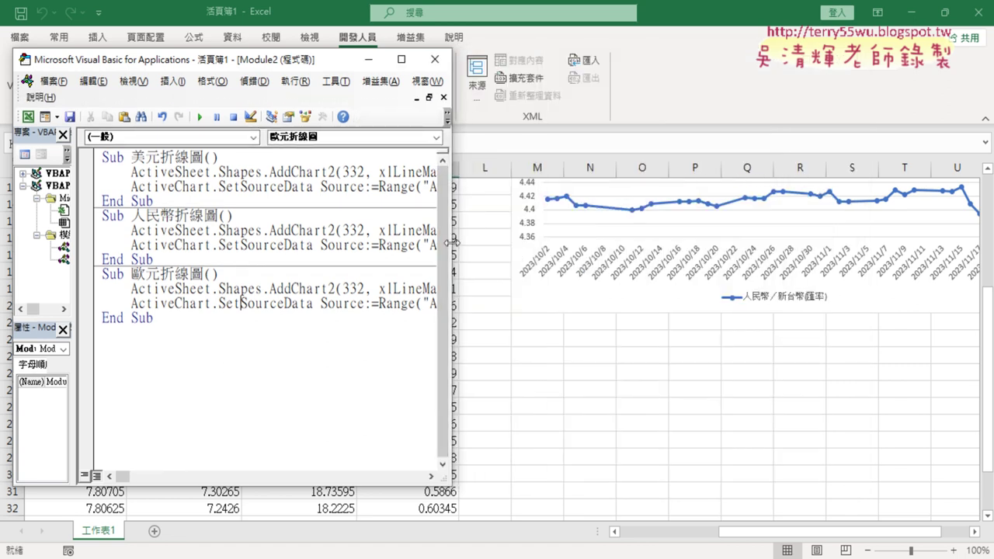
pyautogui.moveTo(452, 249); pyautogui.dragTo(884, 245)
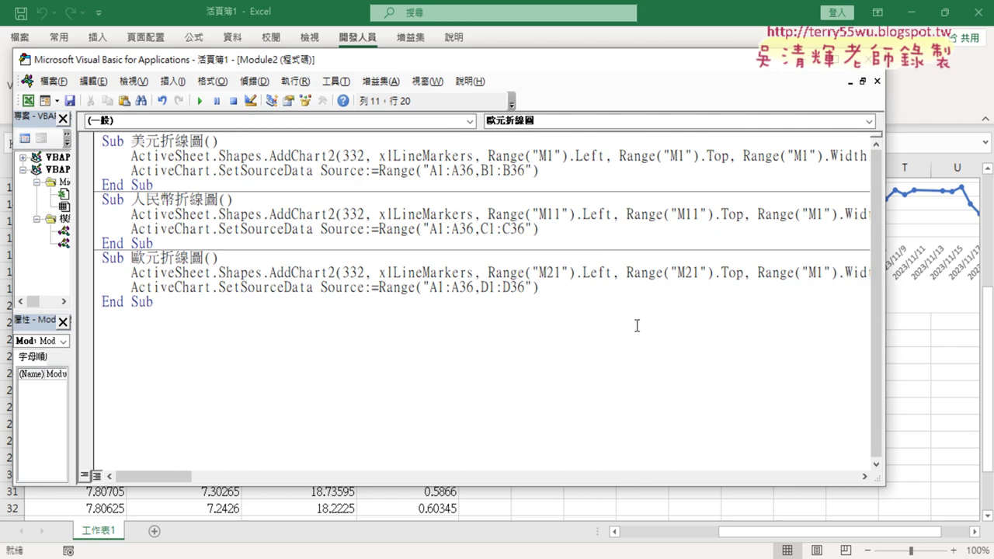
pyautogui.click(443, 286)
pyautogui.click(200, 101)
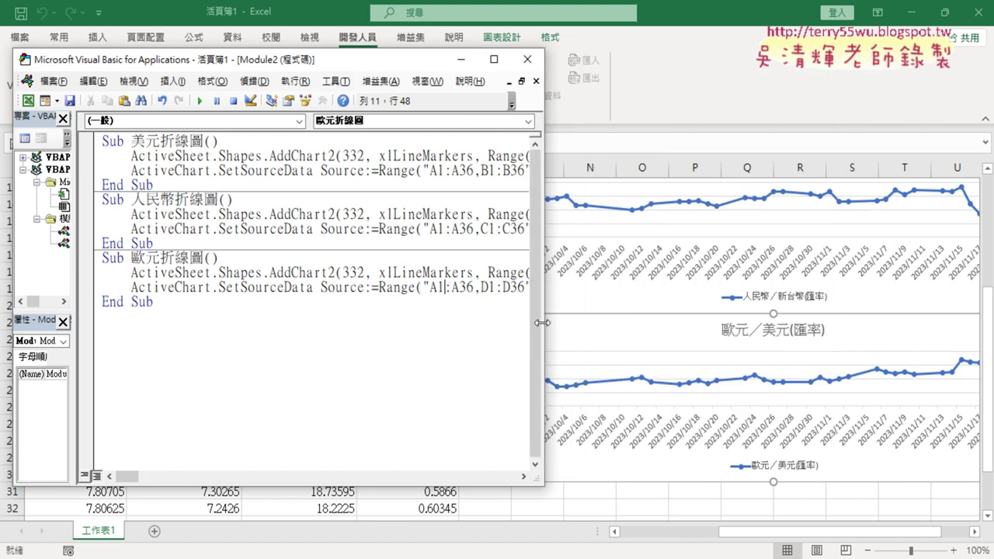
pyautogui.moveTo(888, 317); pyautogui.dragTo(437, 330)
pyautogui.scroll(4, 599, 379)
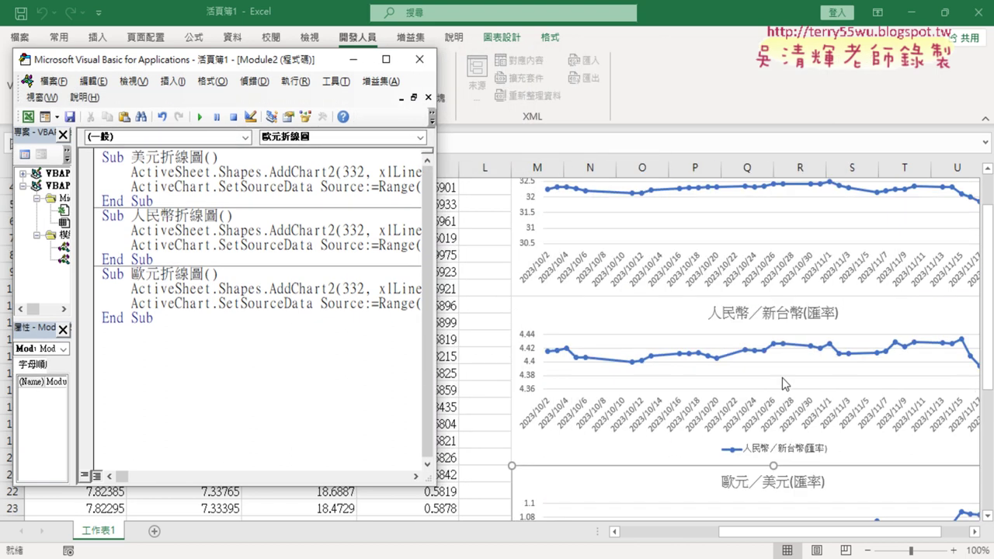
pyautogui.scroll(-2, 808, 380)
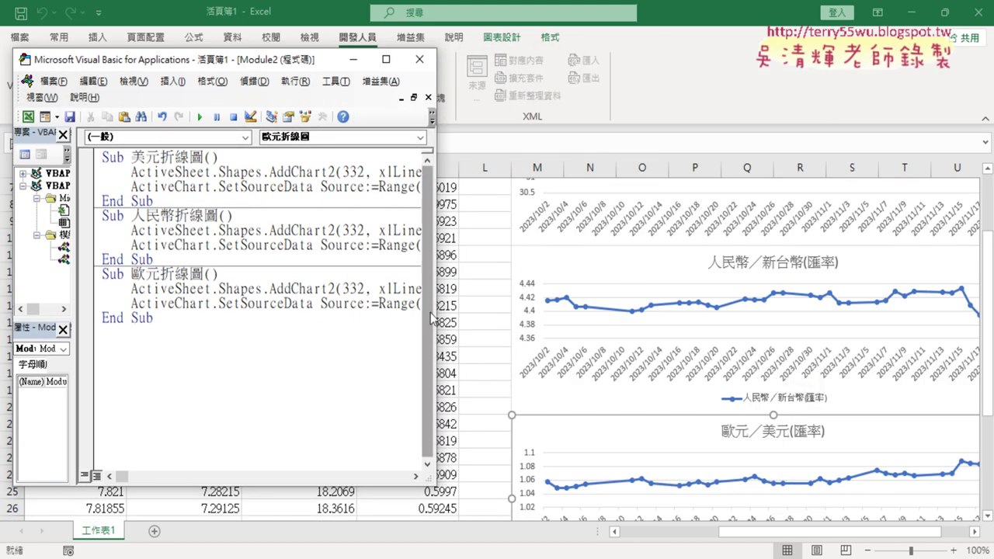
pyautogui.moveTo(436, 319); pyautogui.dragTo(901, 327)
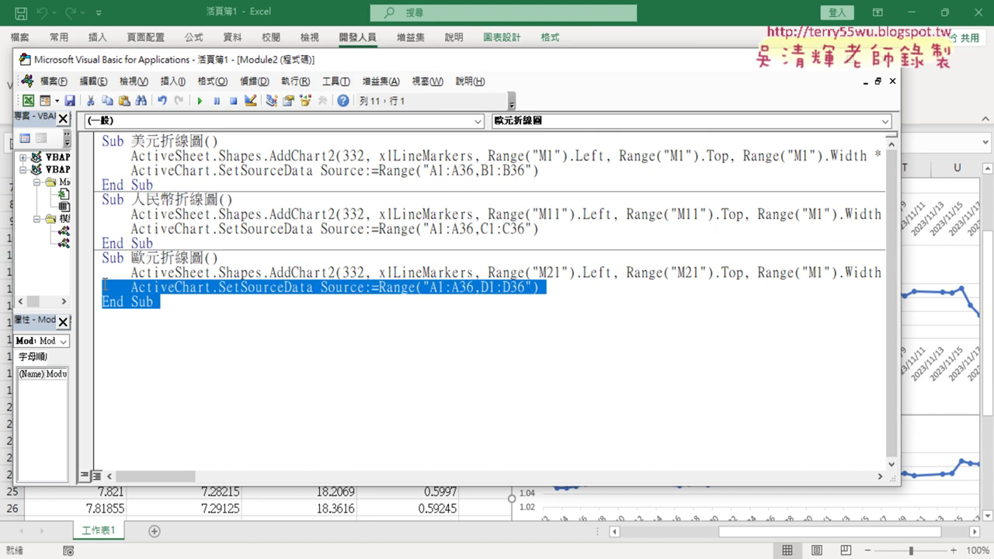
pyautogui.moveTo(212, 316); pyautogui.dragTo(86, 265)
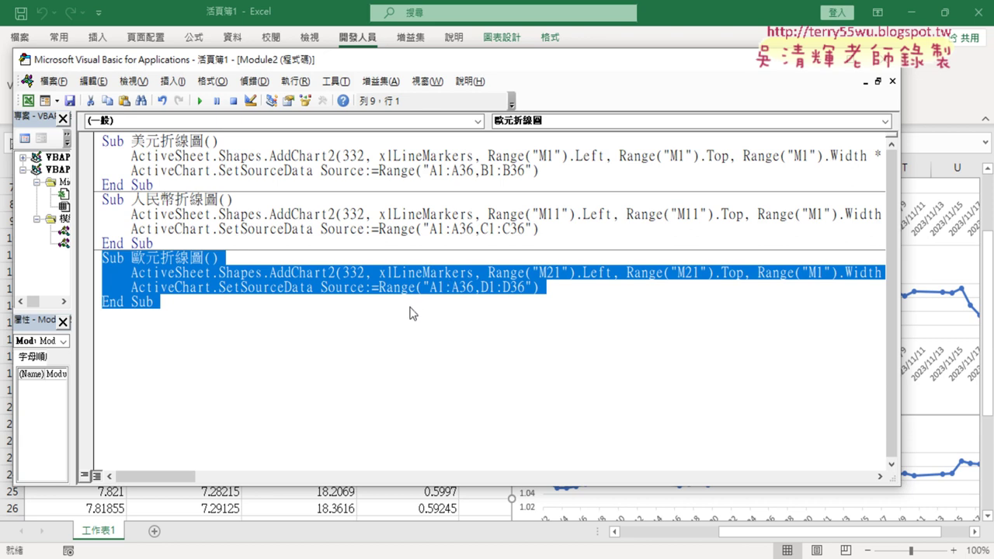
pyautogui.click(182, 331)
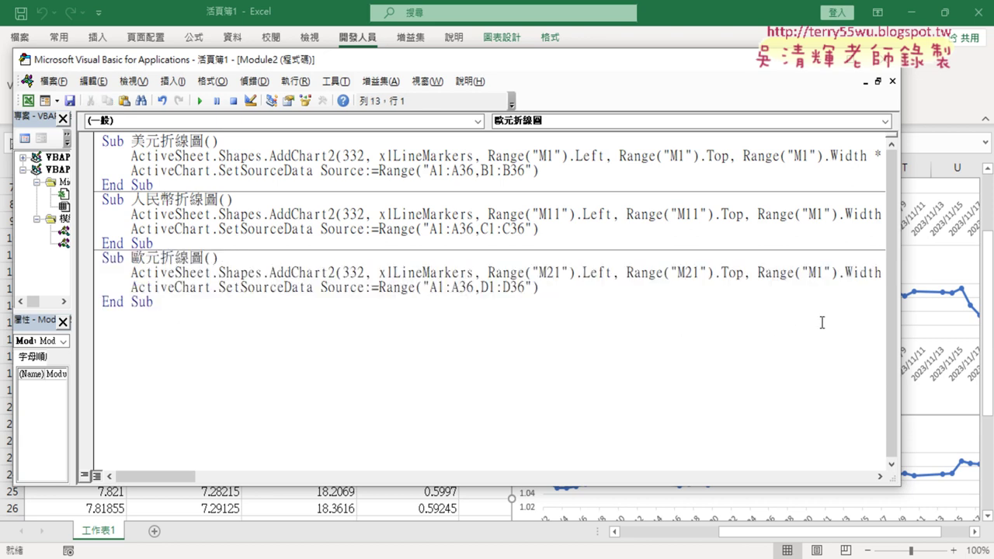
pyautogui.moveTo(901, 329); pyautogui.dragTo(957, 330)
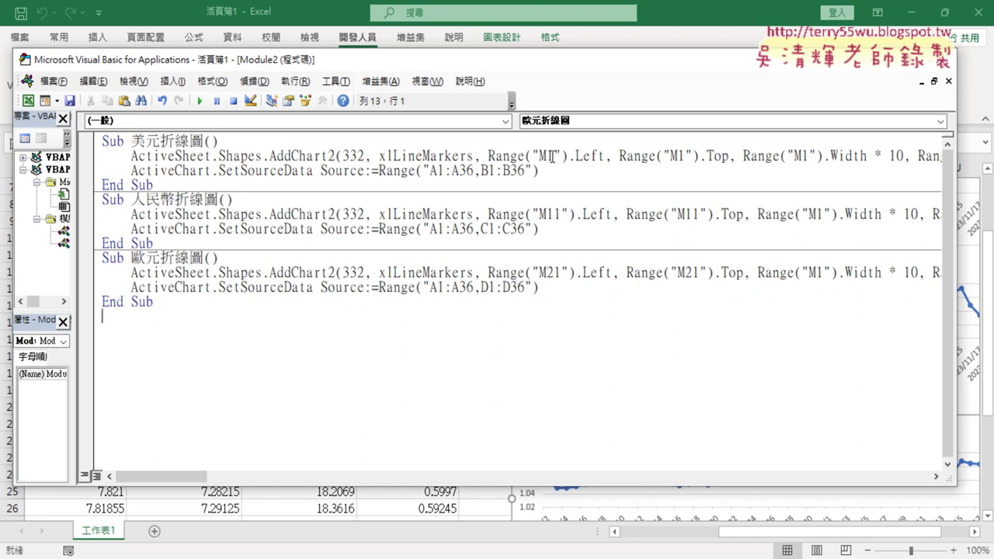
pyautogui.doubleClick(552, 156)
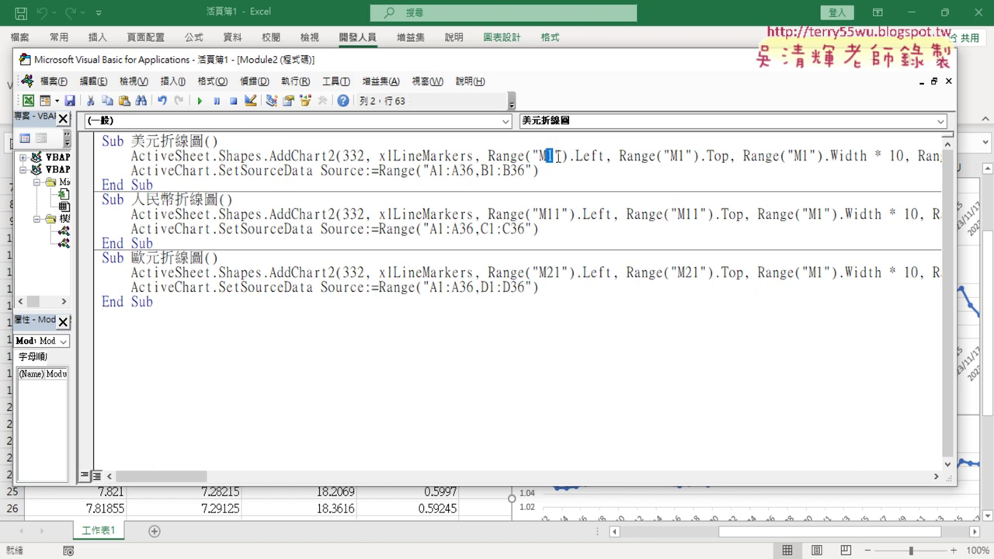
pyautogui.doubleClick(555, 214)
pyautogui.doubleClick(553, 272)
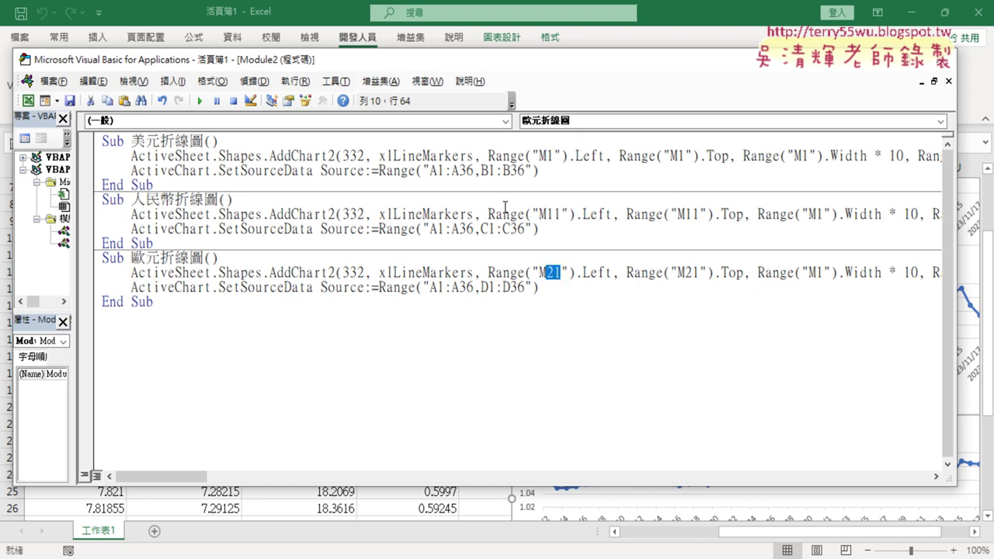
pyautogui.moveTo(481, 171); pyautogui.dragTo(490, 171)
pyautogui.moveTo(481, 229); pyautogui.dragTo(490, 230)
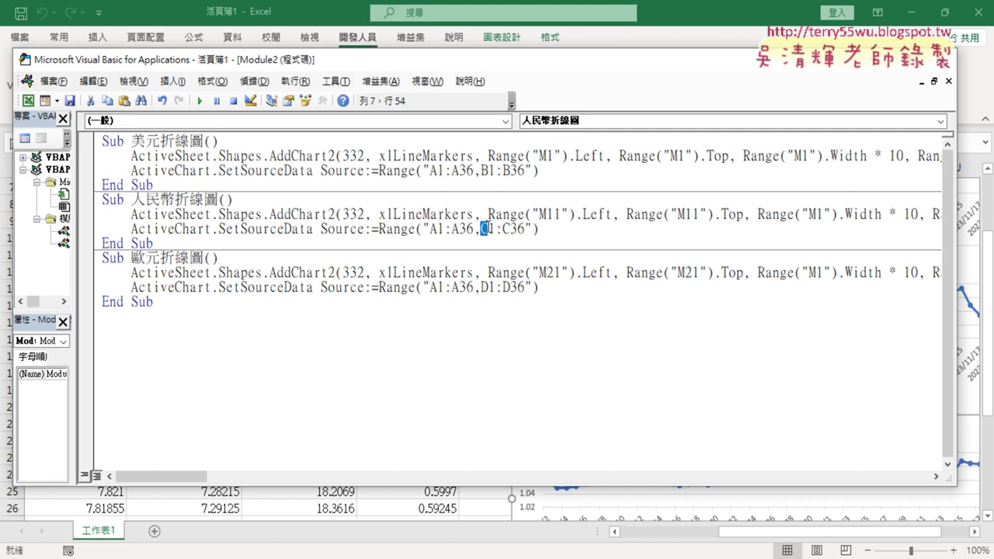
pyautogui.moveTo(481, 287); pyautogui.dragTo(490, 287)
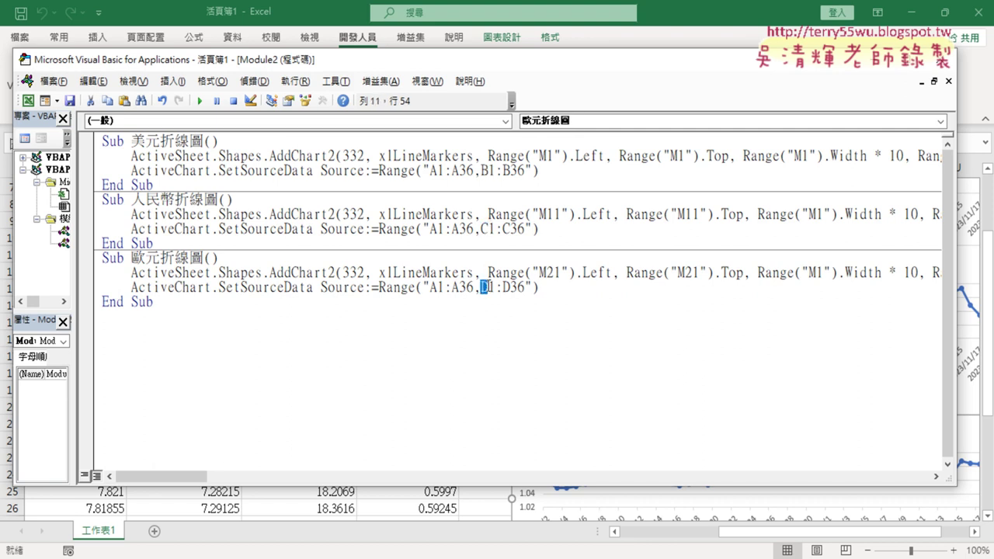
pyautogui.click(317, 340)
pyautogui.moveTo(160, 258); pyautogui.dragTo(189, 258)
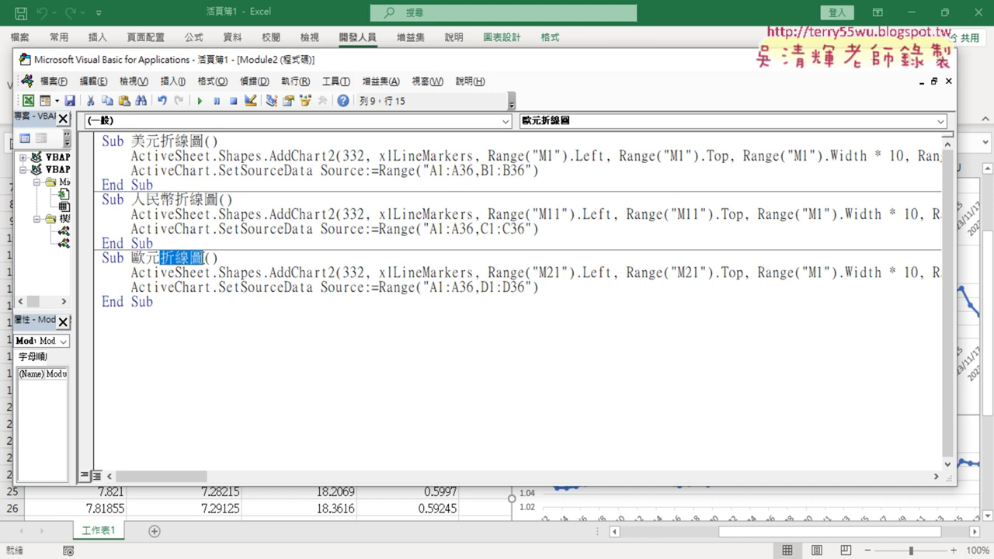
pyautogui.click(140, 368)
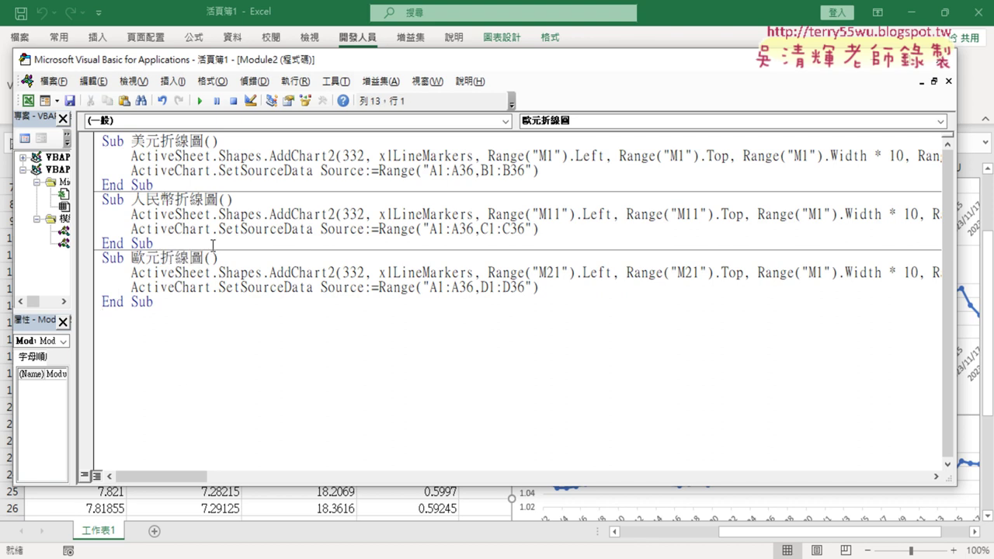
pyautogui.moveTo(173, 186); pyautogui.dragTo(90, 142)
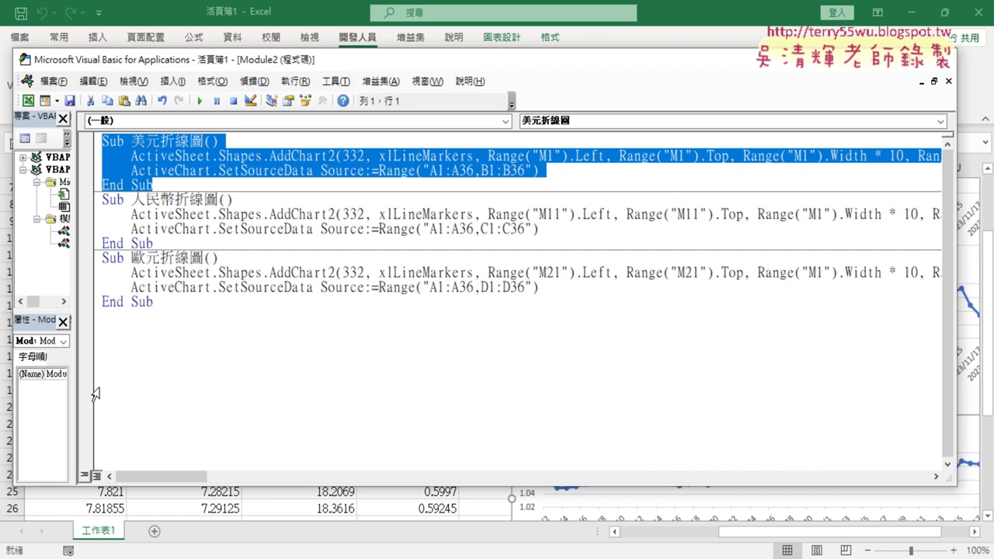